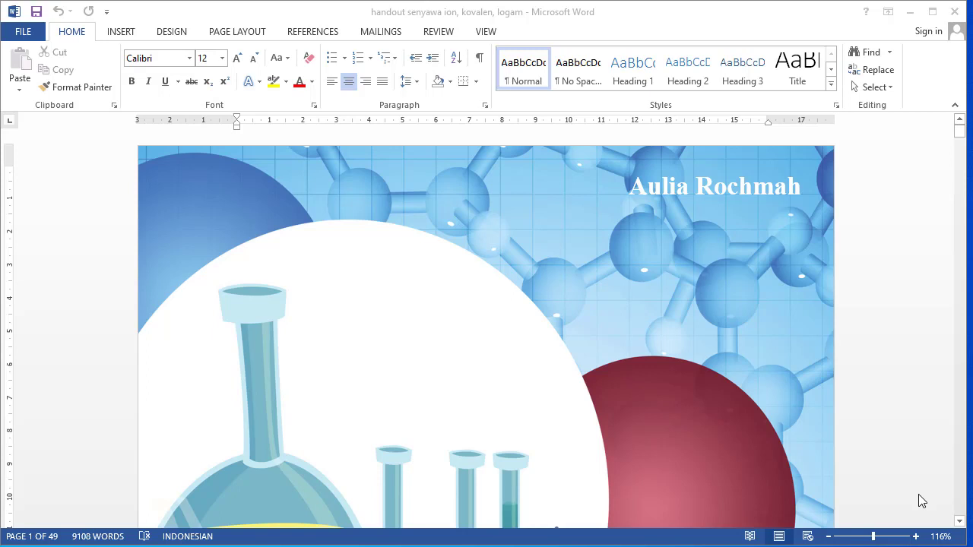
Zoom out from 116% to 73% so the cover and the Kata Pengantar page sit side by side.
click(863, 540)
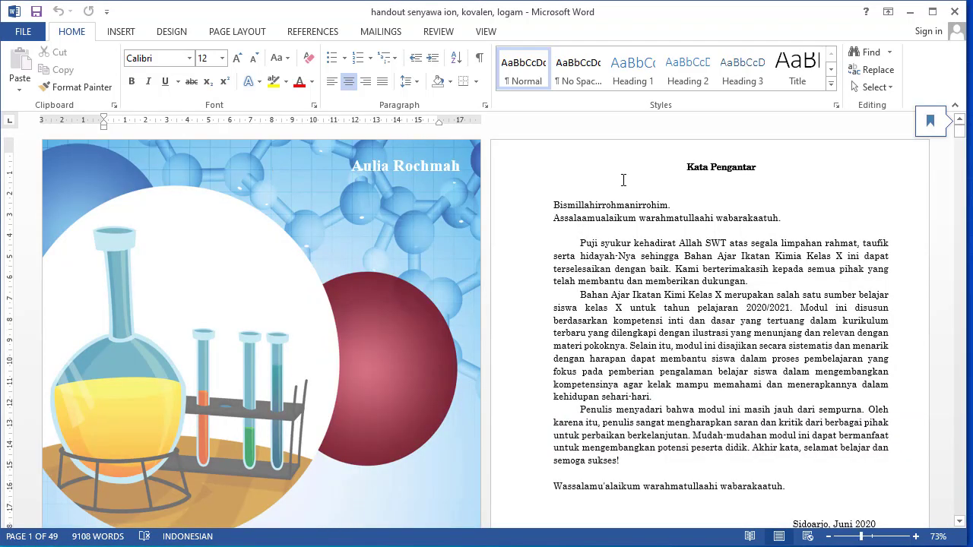
Apply mirror margins (3 cm inside, 2 cm outside) to the whole document.
click(252, 32)
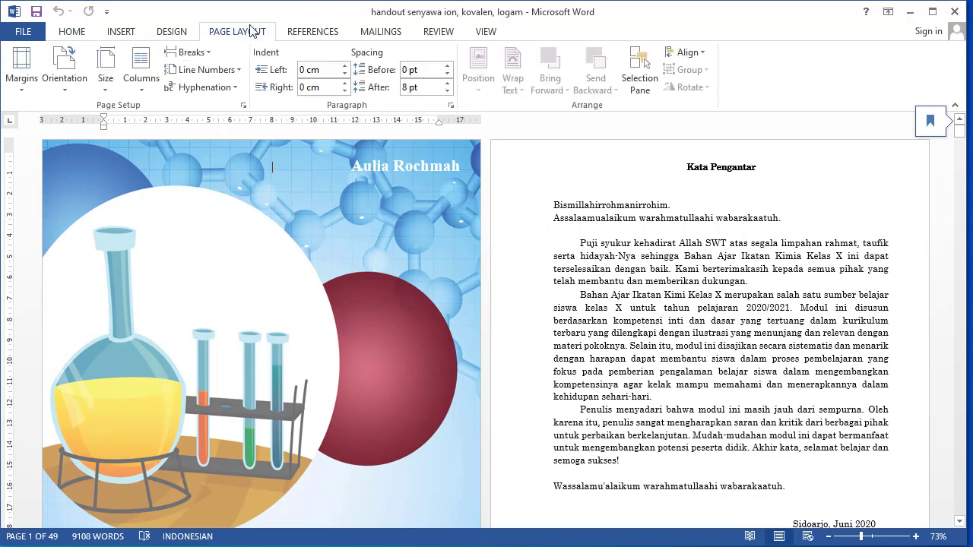
click(243, 107)
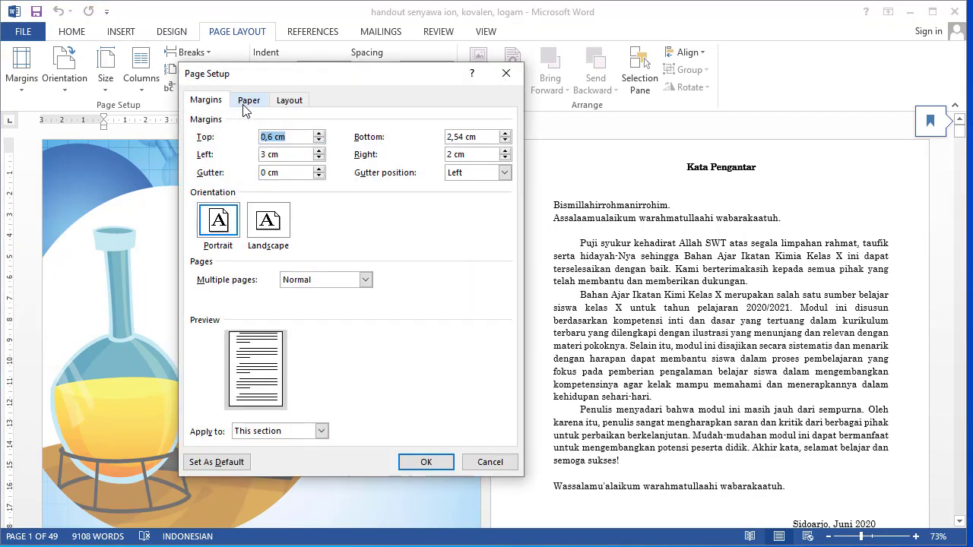
click(366, 280)
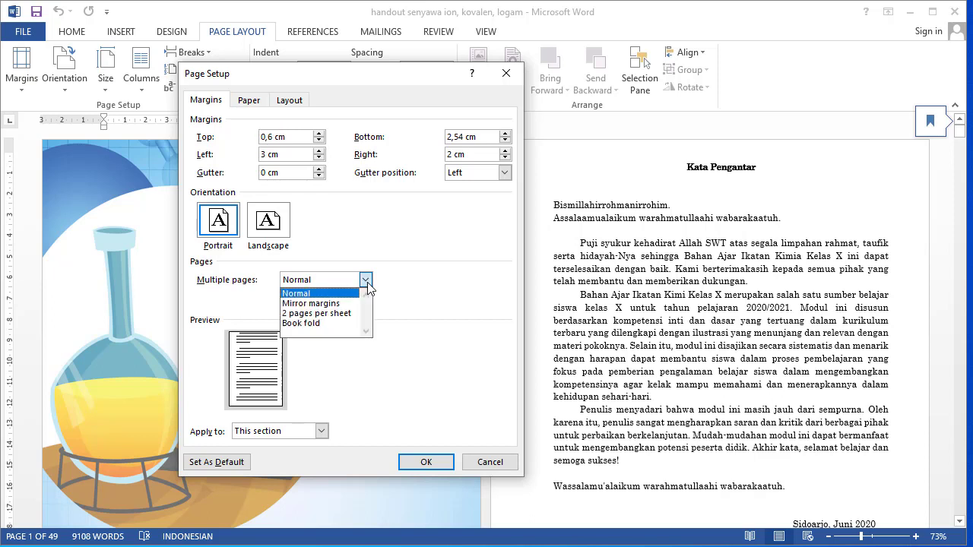
click(317, 303)
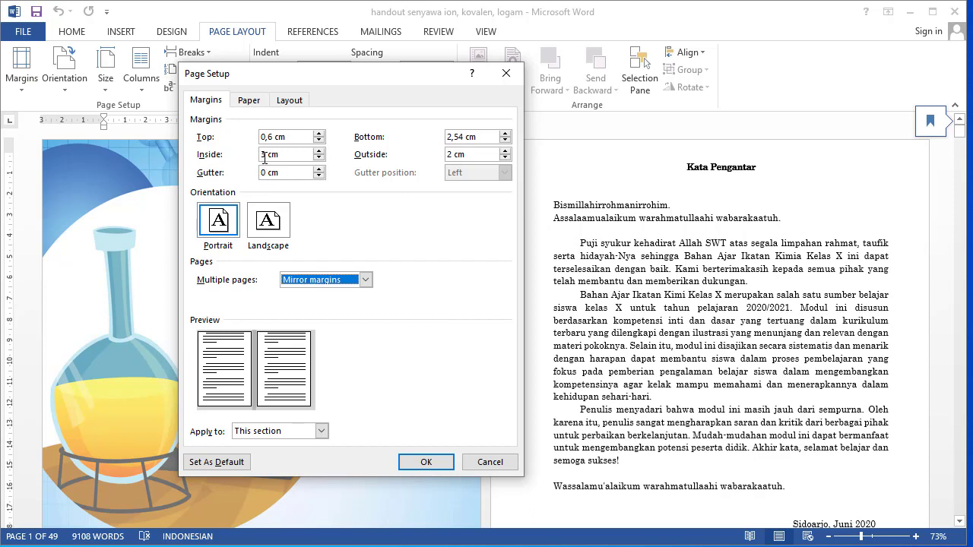
click(321, 431)
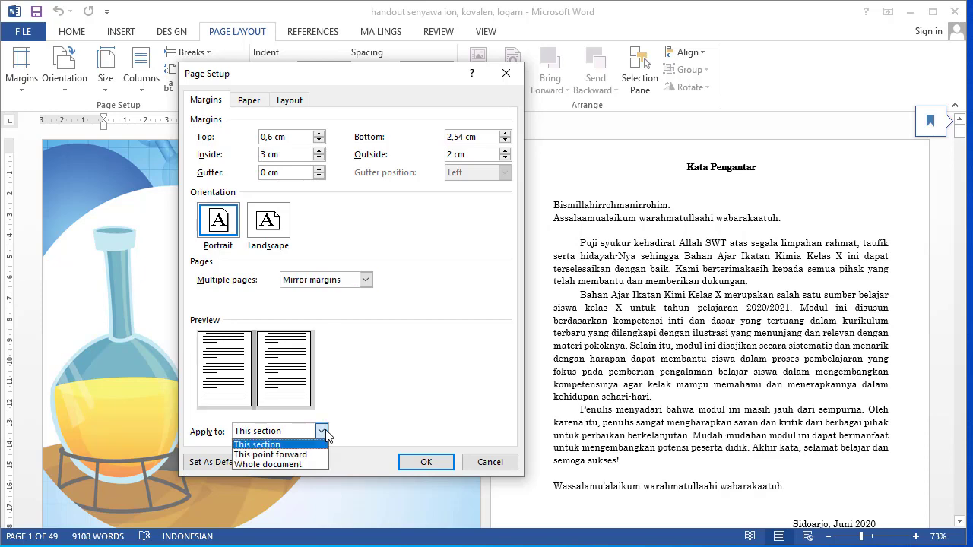
click(304, 464)
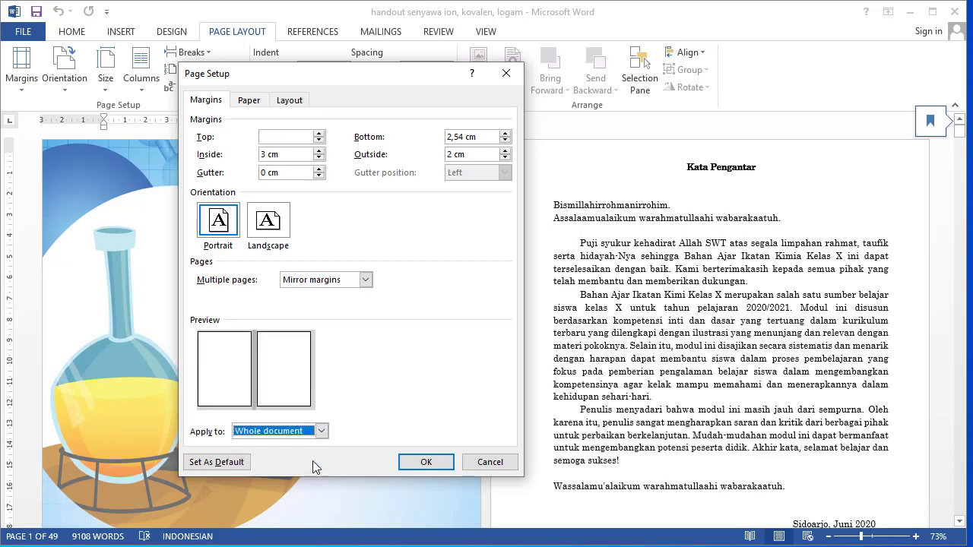
click(432, 468)
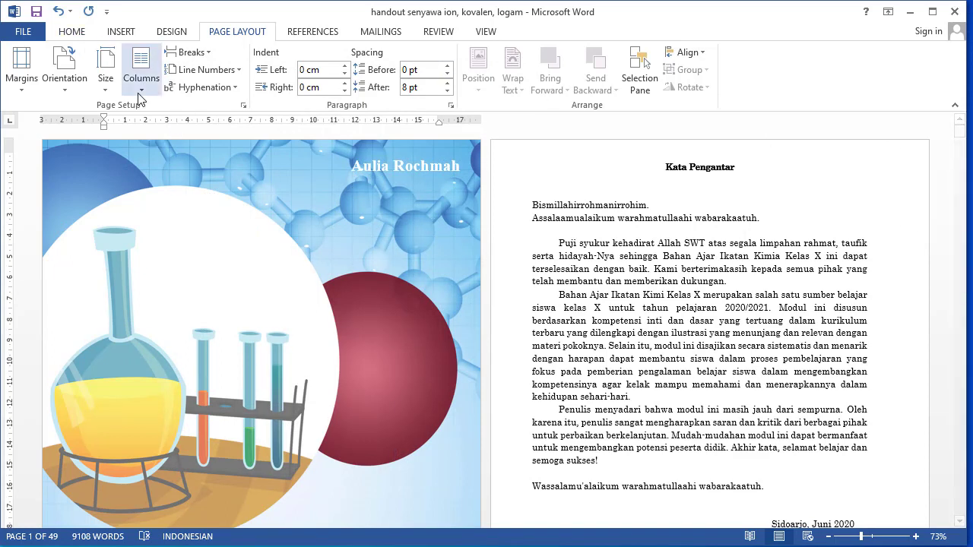
Insert plain page numbers at the bottom of the pages and scroll through the footers.
click(114, 35)
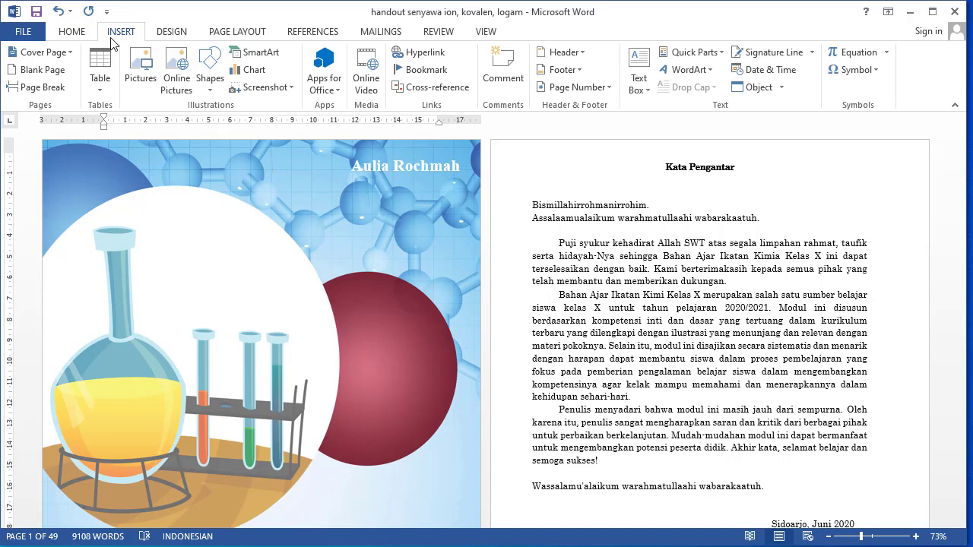
click(557, 90)
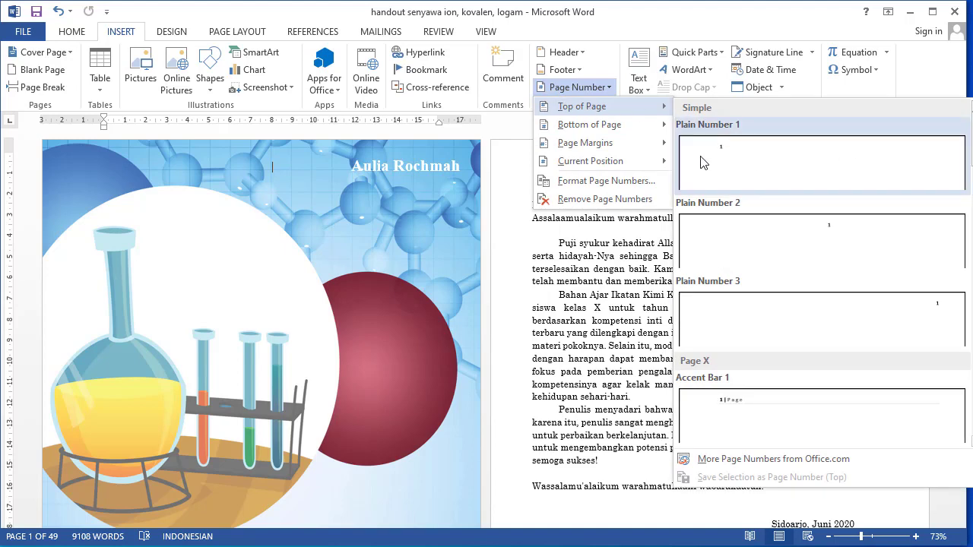
mouse_move(589, 125)
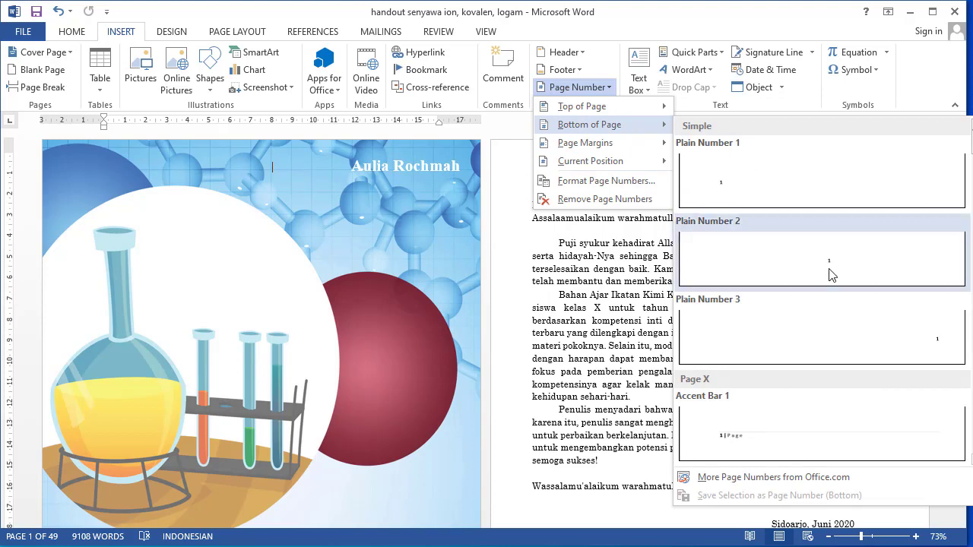
click(817, 333)
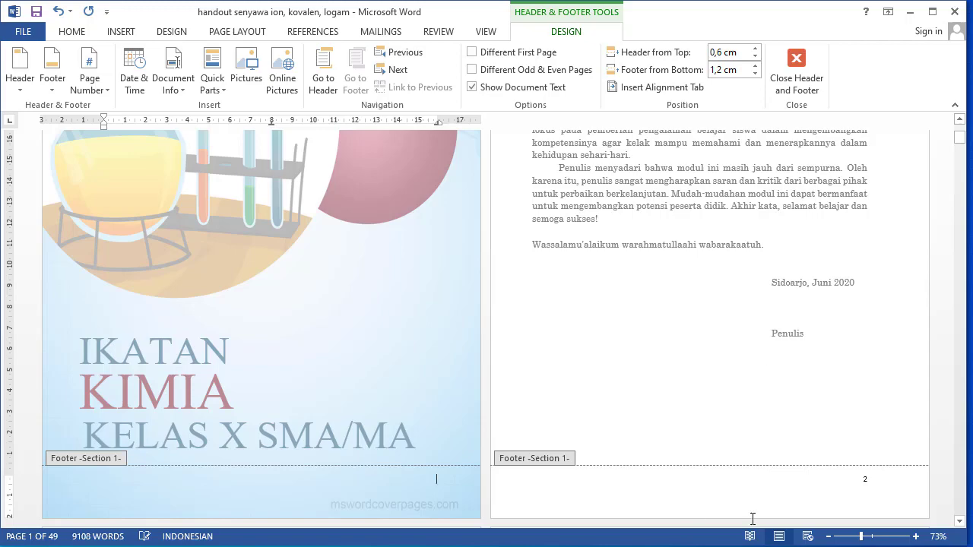
click(959, 487)
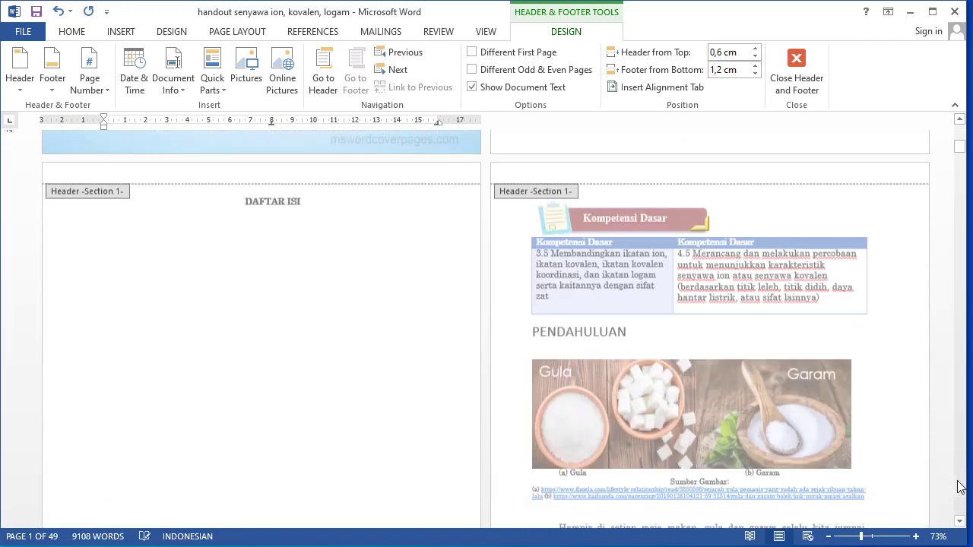
click(960, 487)
click(960, 487)
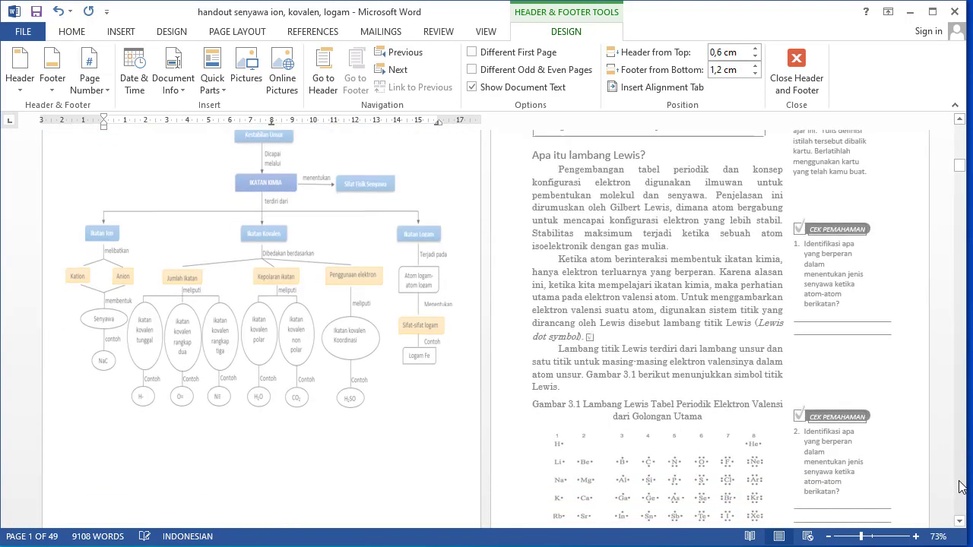
click(960, 487)
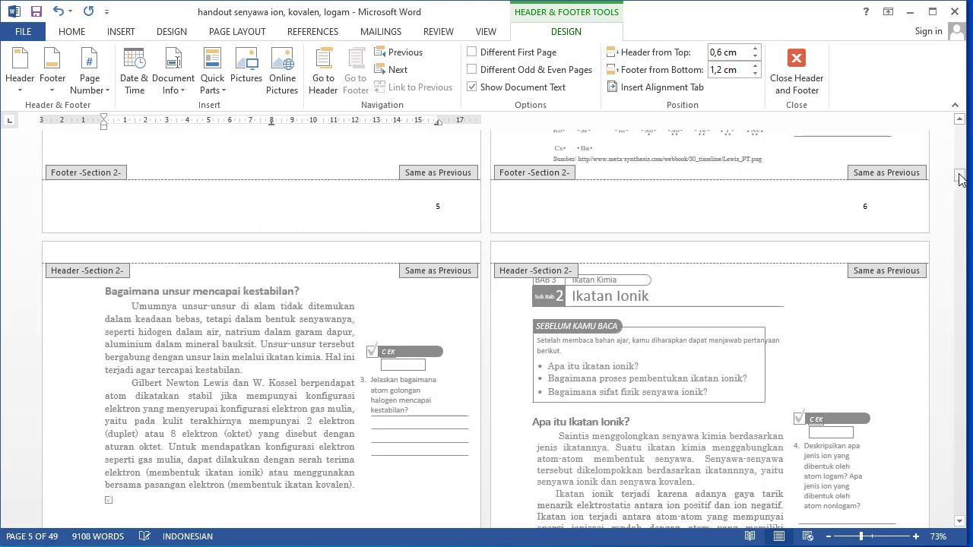
drag(960, 179, 959, 143)
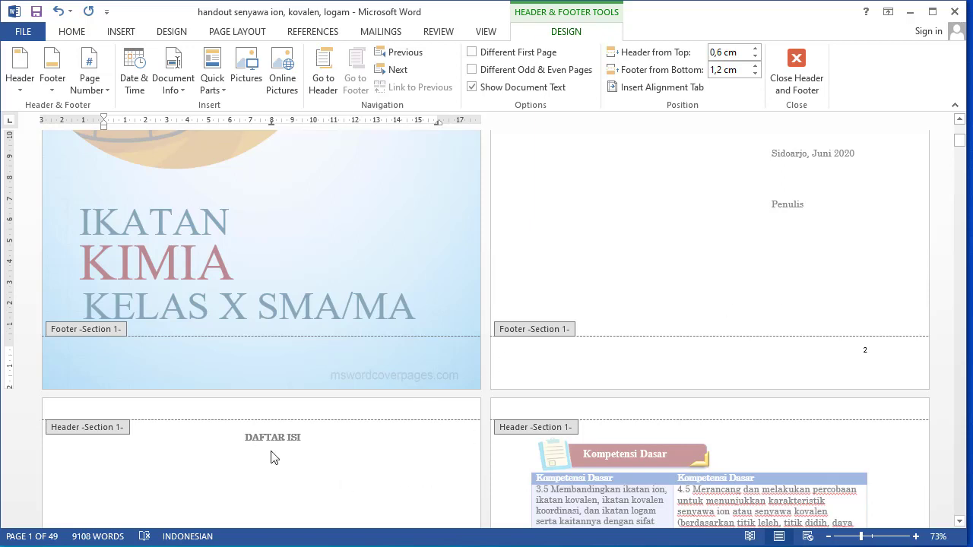
Close the footers and insert a Next Page section break after the DAFTAR ISI page.
double_click(307, 482)
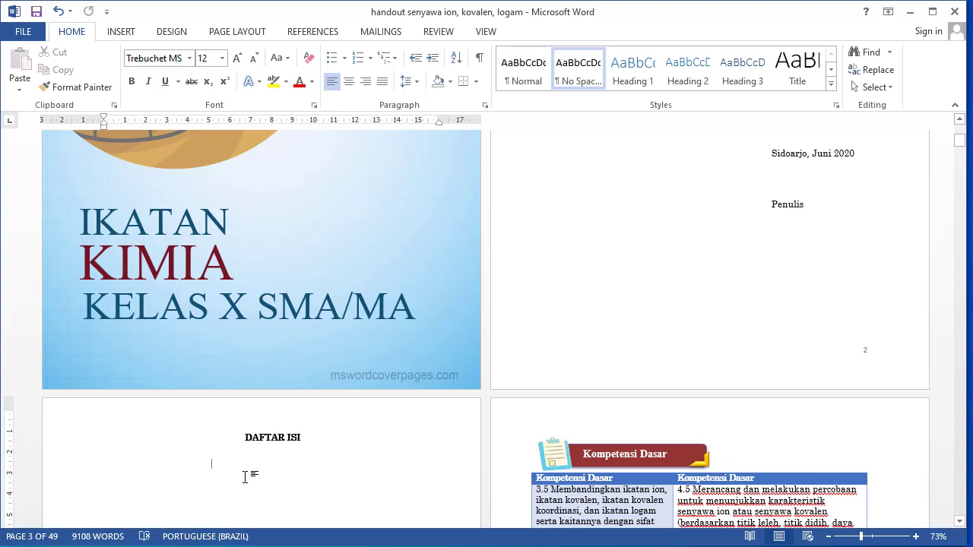
click(242, 32)
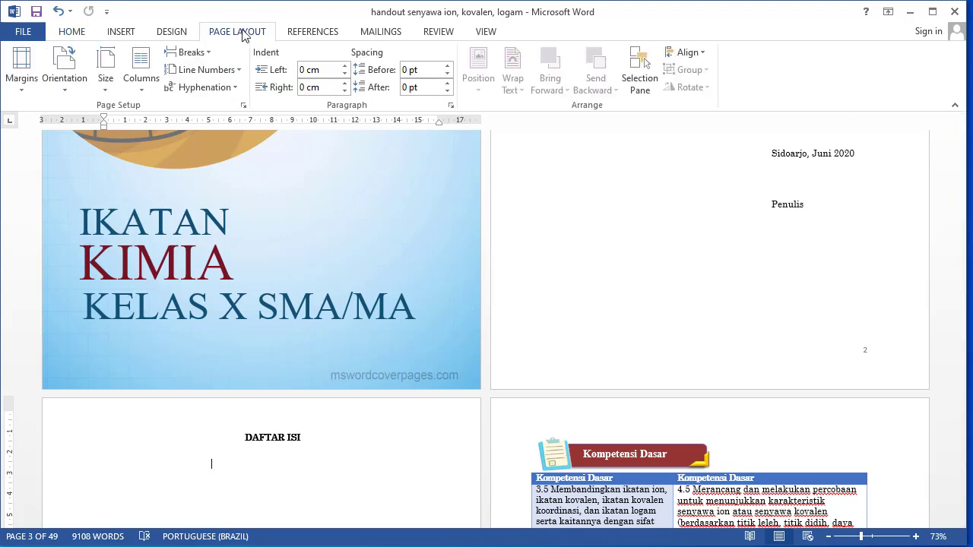
click(190, 53)
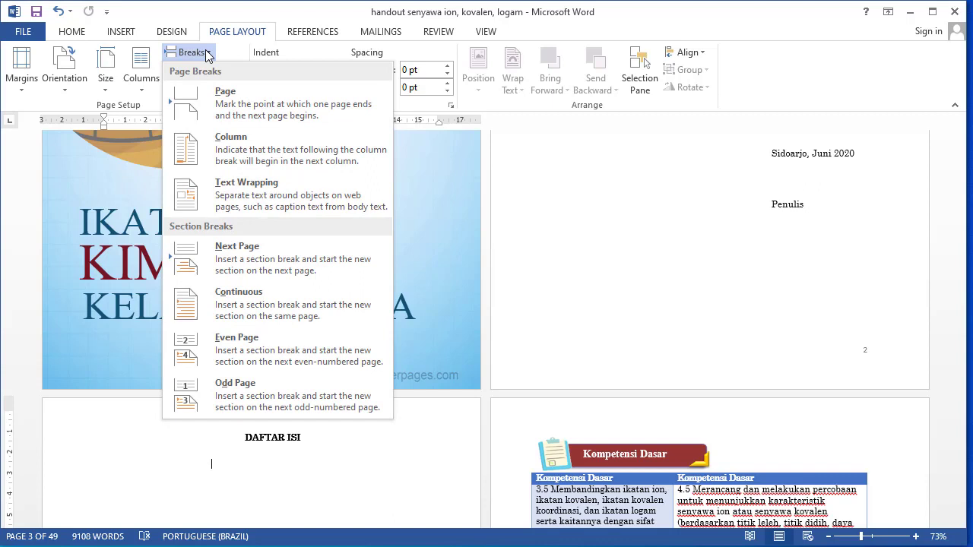
click(253, 245)
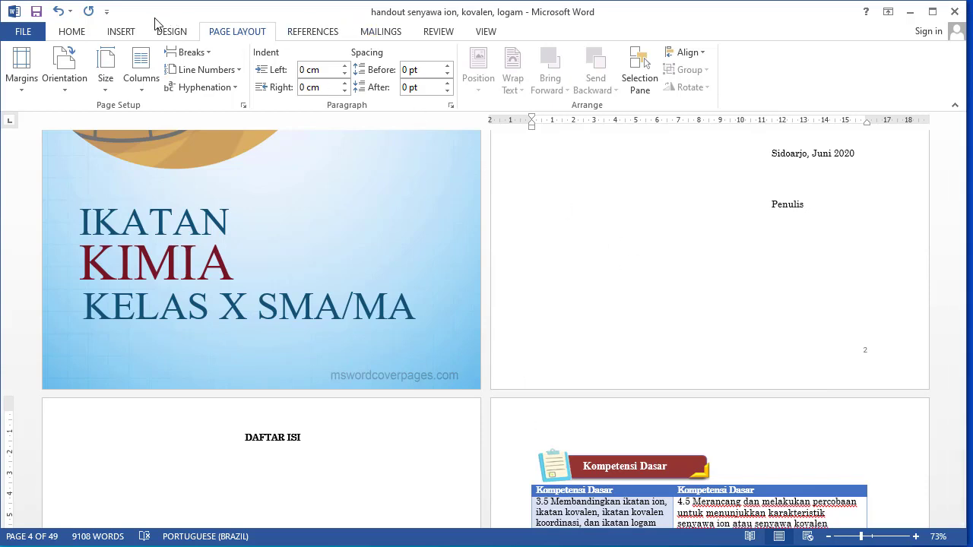
Enable different odd and even footers and add a Plain Number 1 page number to the preface footer.
click(630, 209)
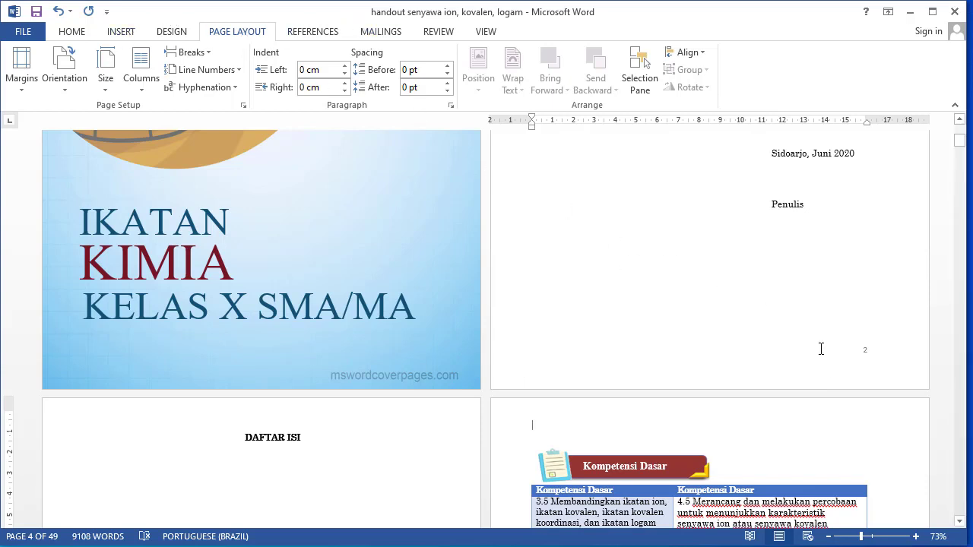
double_click(865, 382)
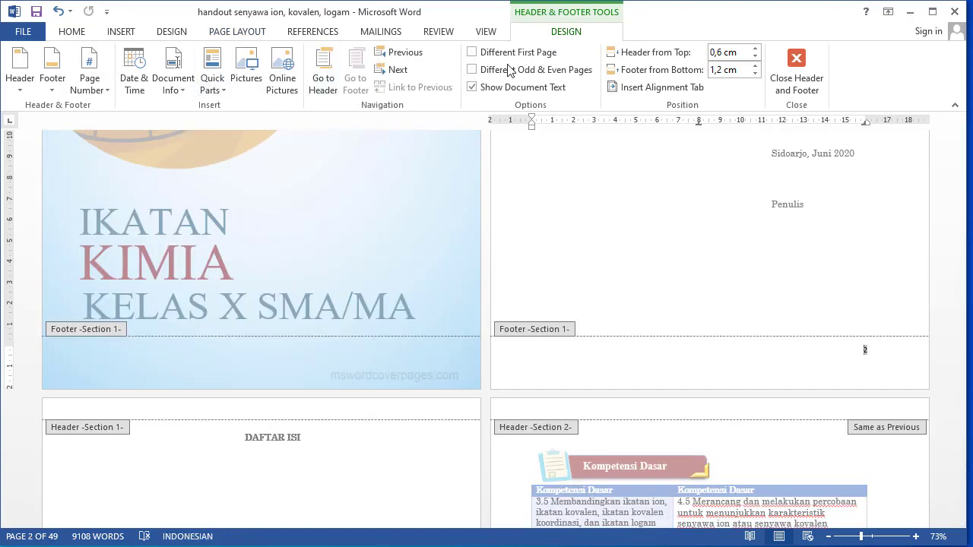
click(472, 70)
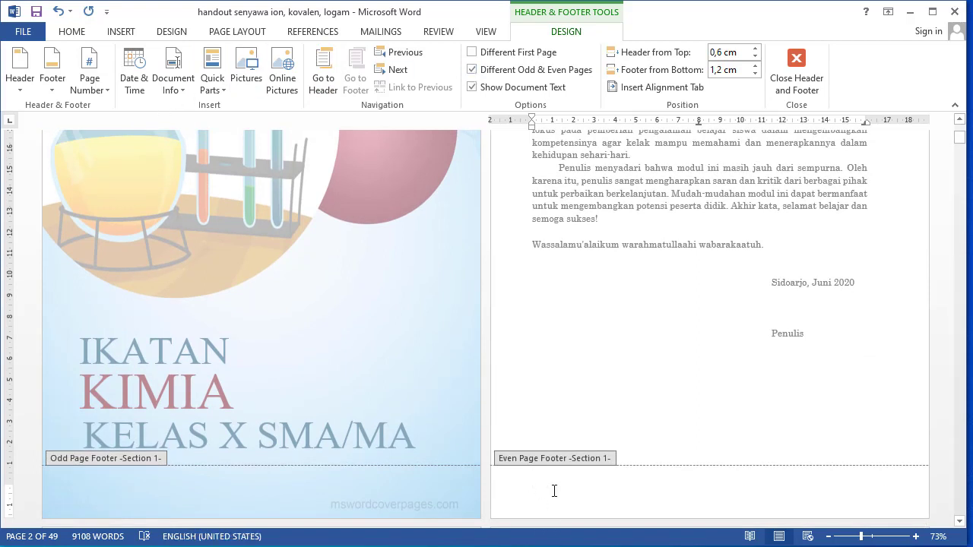
click(82, 91)
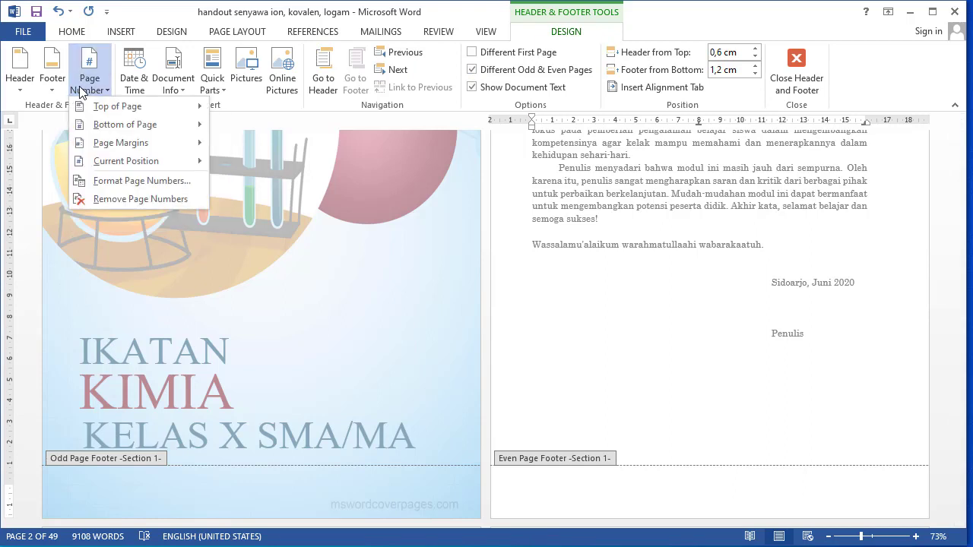
mouse_move(126, 125)
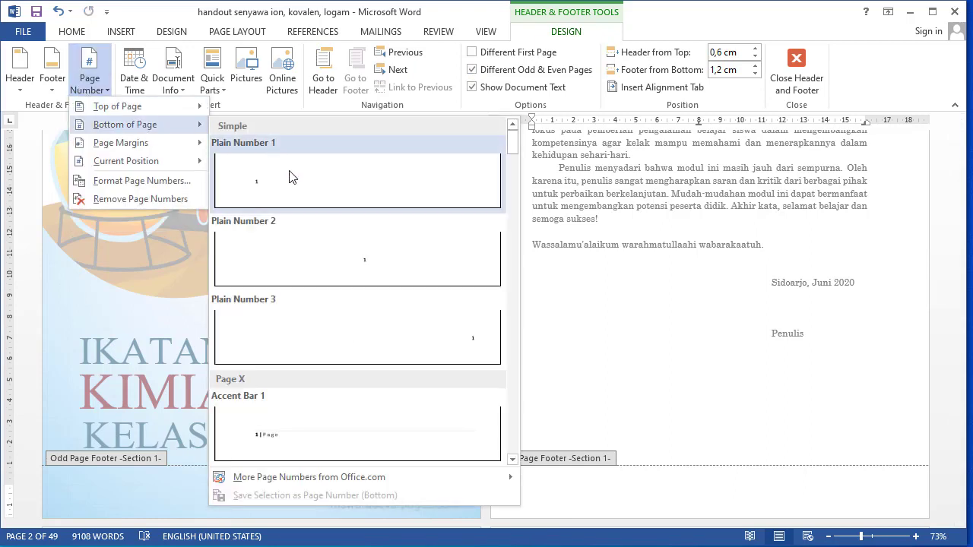
click(288, 177)
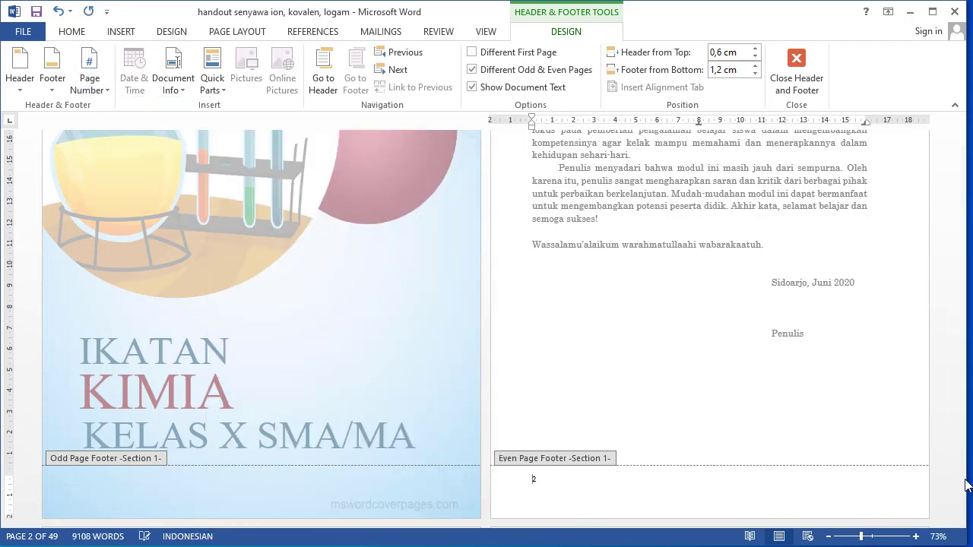
scroll(967, 487, down, 5)
scroll(967, 486, down, 5)
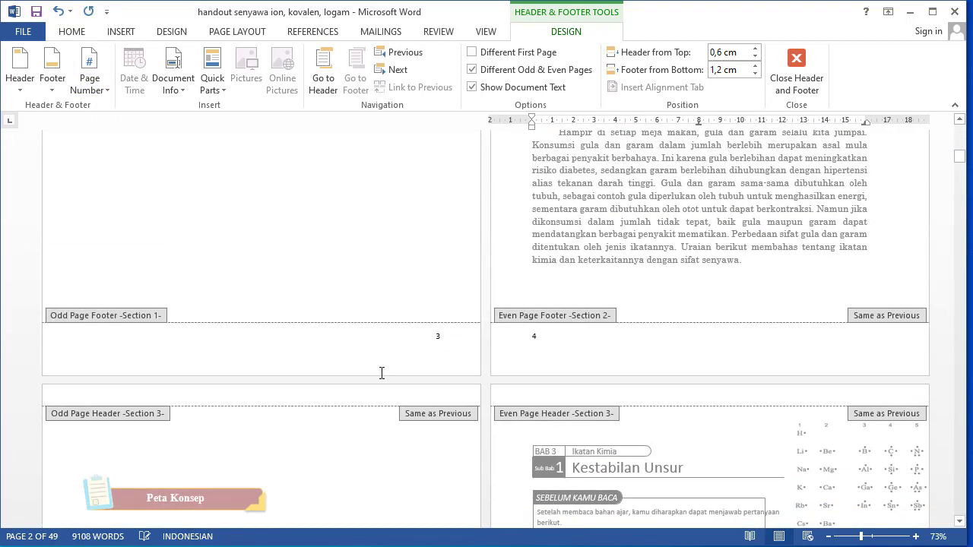
scroll(964, 498, down, 5)
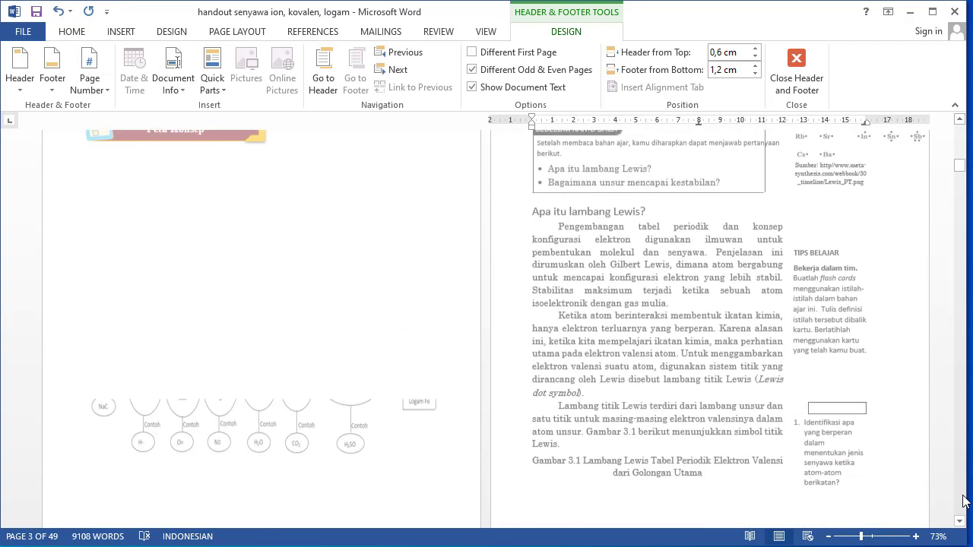
scroll(964, 499, down, 5)
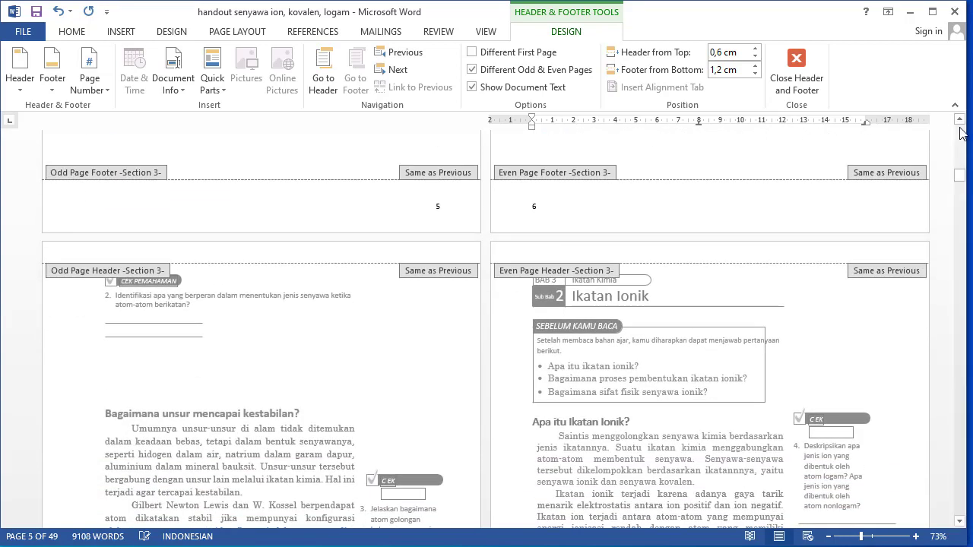
scroll(960, 124, up, 1)
scroll(960, 124, up, 2)
scroll(960, 123, up, 2)
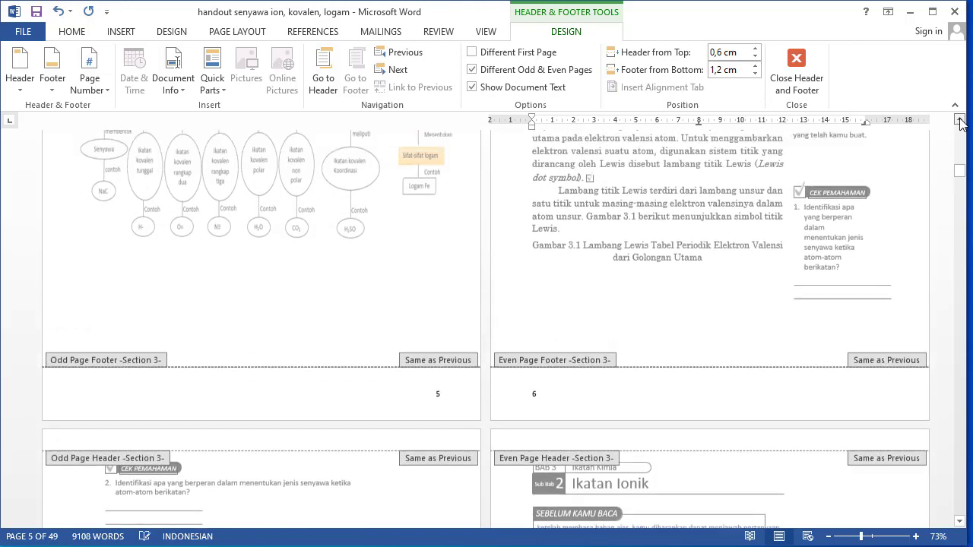
scroll(960, 124, up, 2)
scroll(960, 124, up, 2)
scroll(960, 124, up, 2)
scroll(959, 124, up, 3)
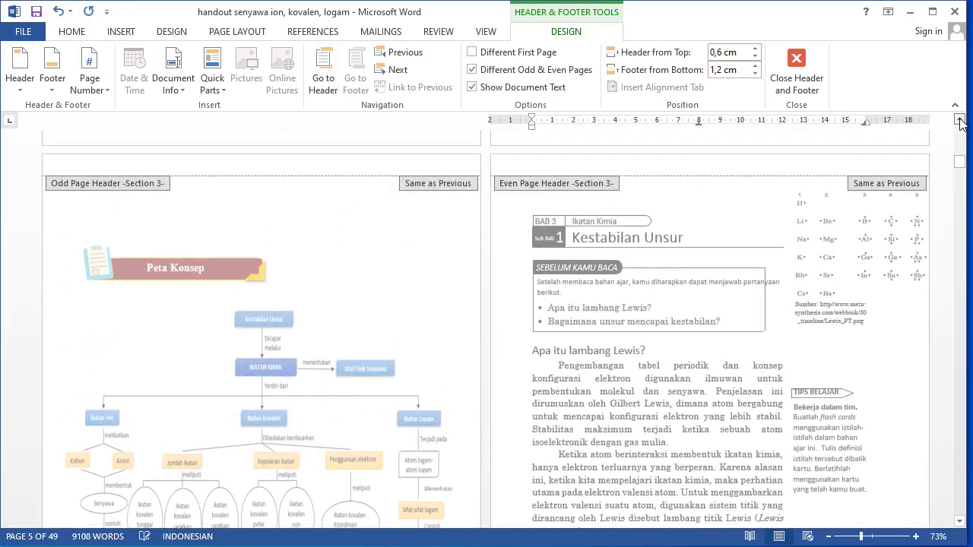
scroll(959, 124, up, 2)
scroll(959, 124, up, 2)
scroll(960, 124, up, 2)
scroll(960, 124, up, 2)
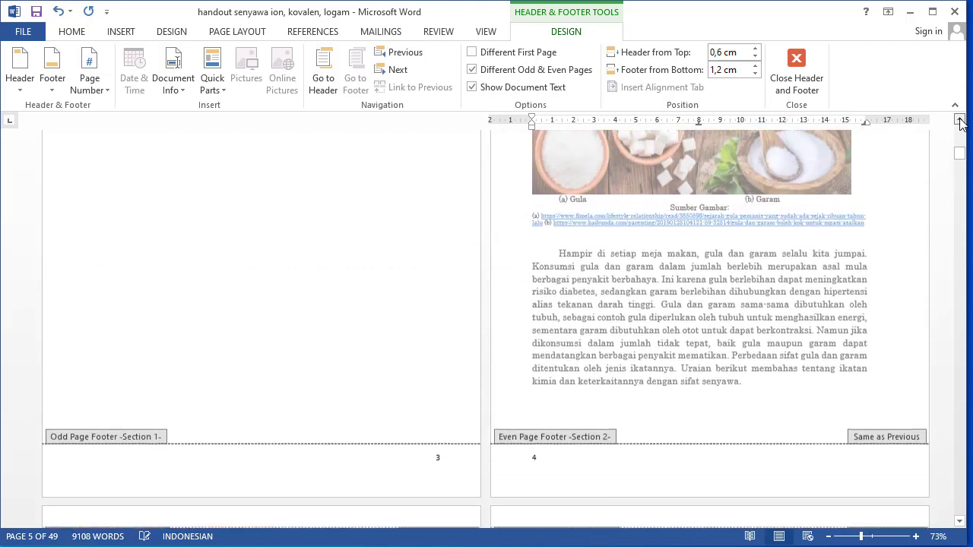
scroll(960, 123, up, 2)
scroll(960, 124, up, 3)
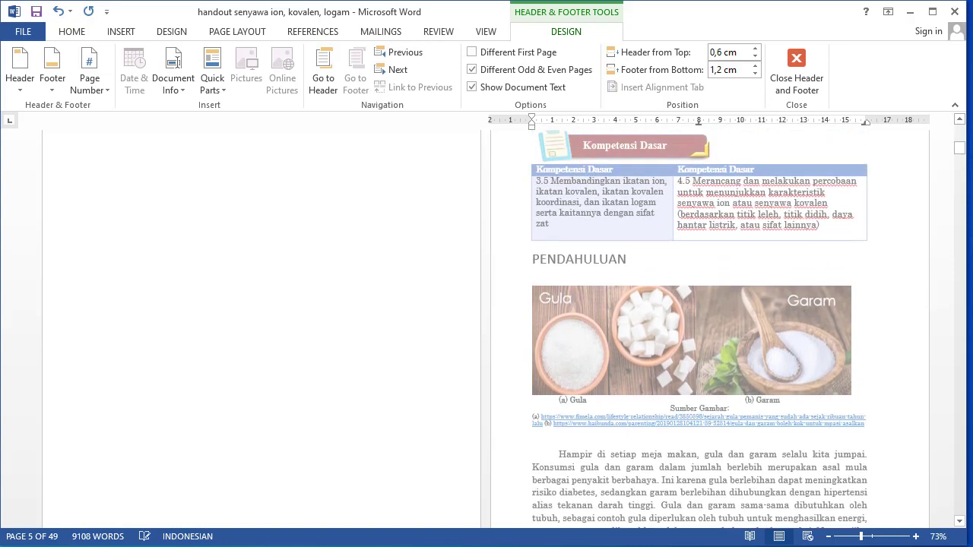
scroll(373, 271, up, 2)
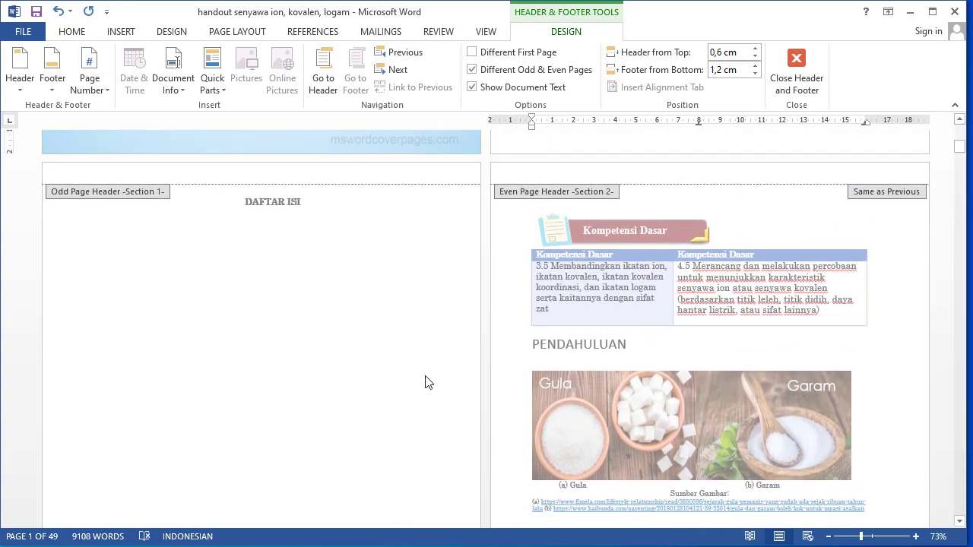
click(960, 524)
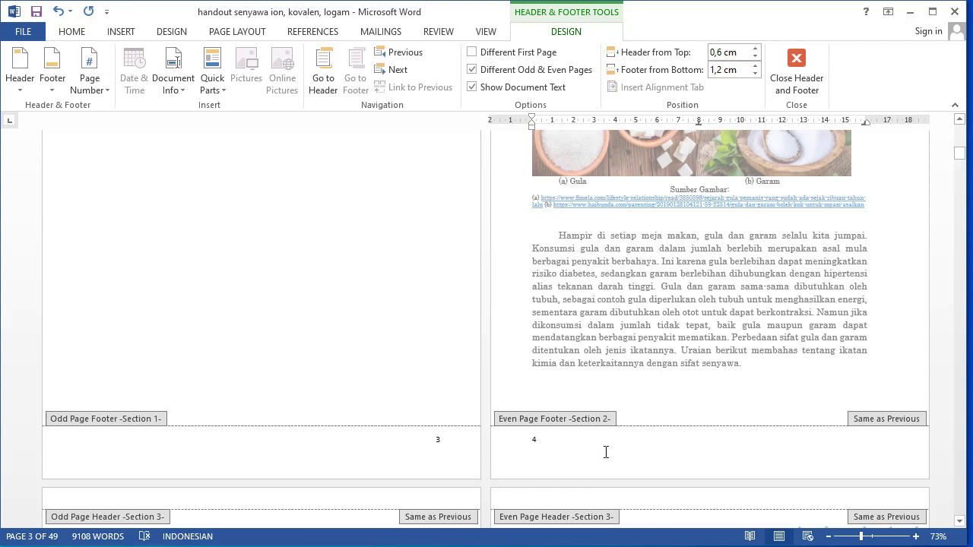
click(959, 119)
scroll(961, 126, up, 5)
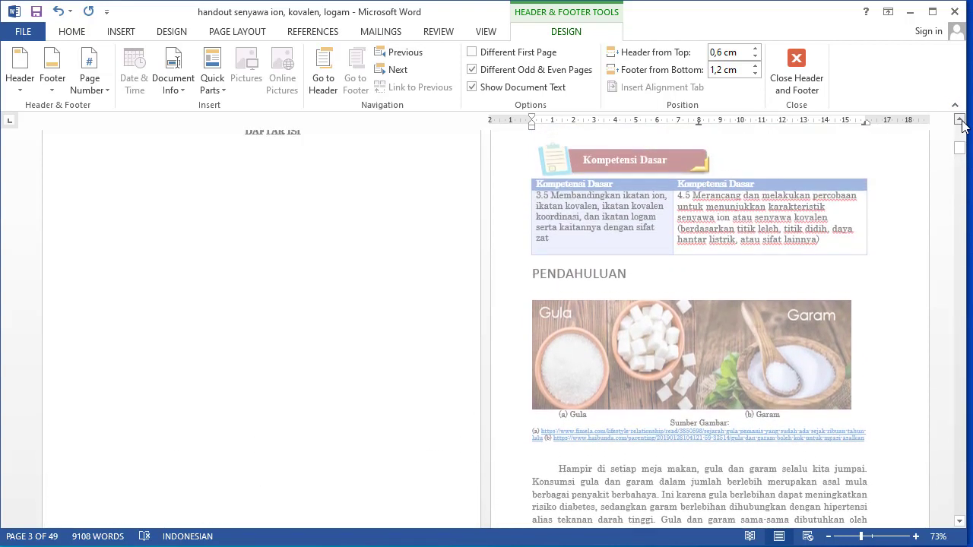
Close the footer and add a page break after DAFTAR ISI, creating blank page 4.
scroll(256, 266, down, 5)
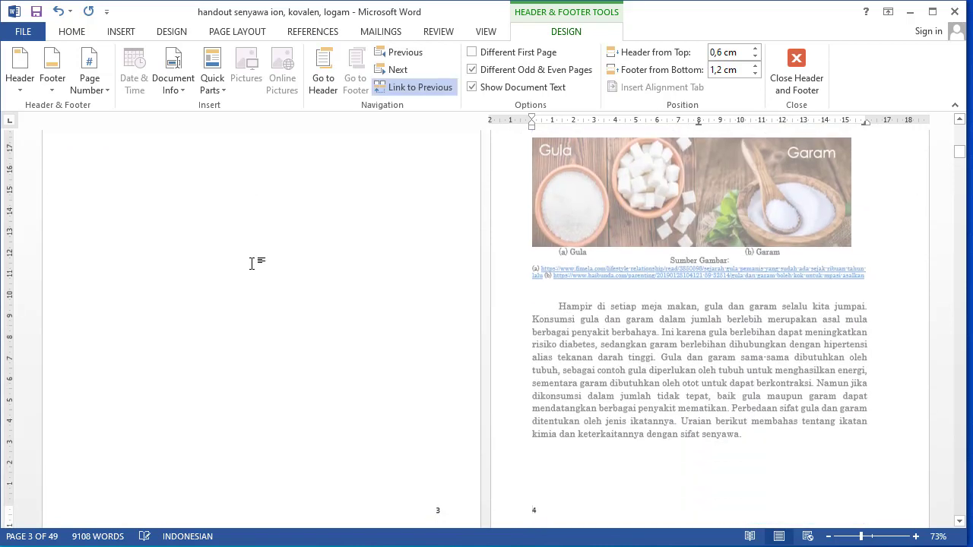
double_click(343, 262)
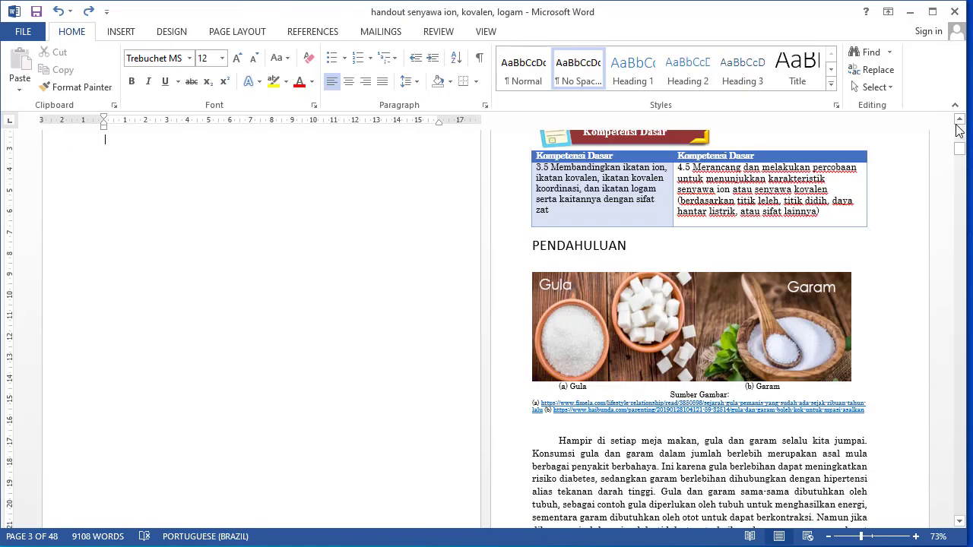
scroll(959, 122, up, 2)
scroll(821, 121, up, 1)
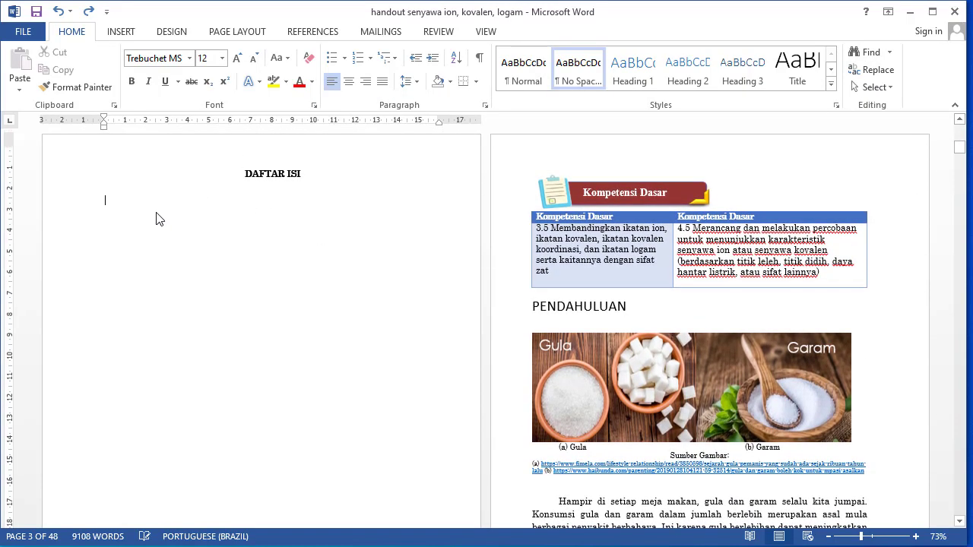
key(ctrl+Return)
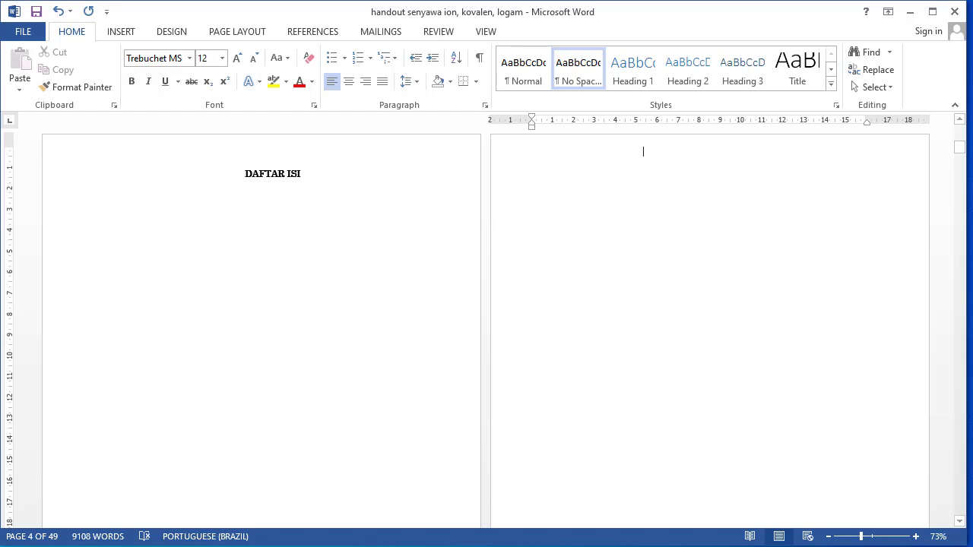
scroll(959, 519, down, 5)
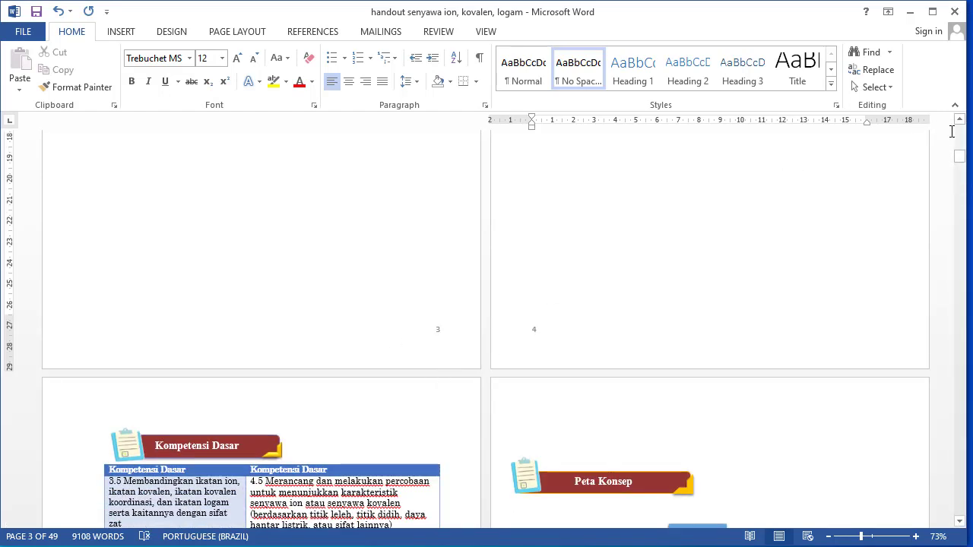
scroll(959, 136, up, 6)
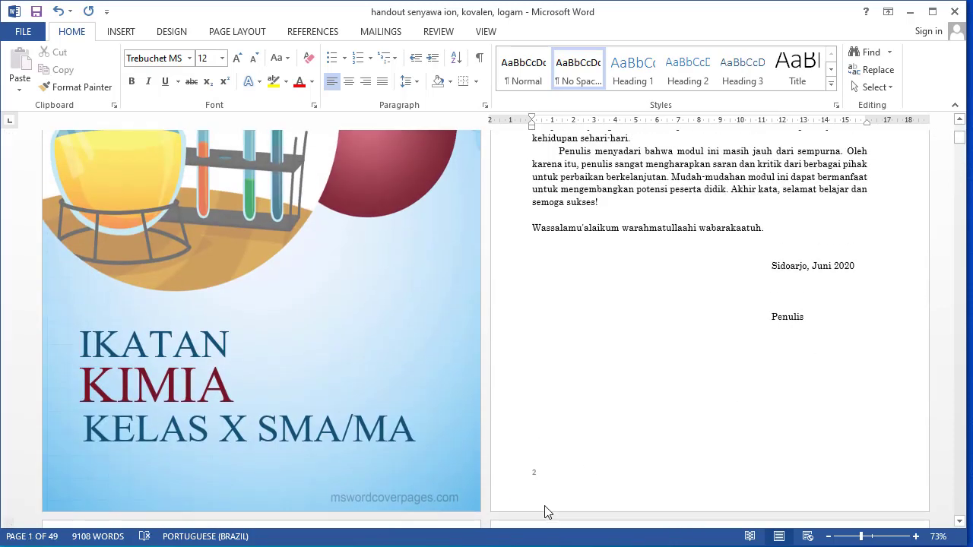
Format section 1 page numbers as i, ii, iii so the preface footer reads ii.
double_click(543, 509)
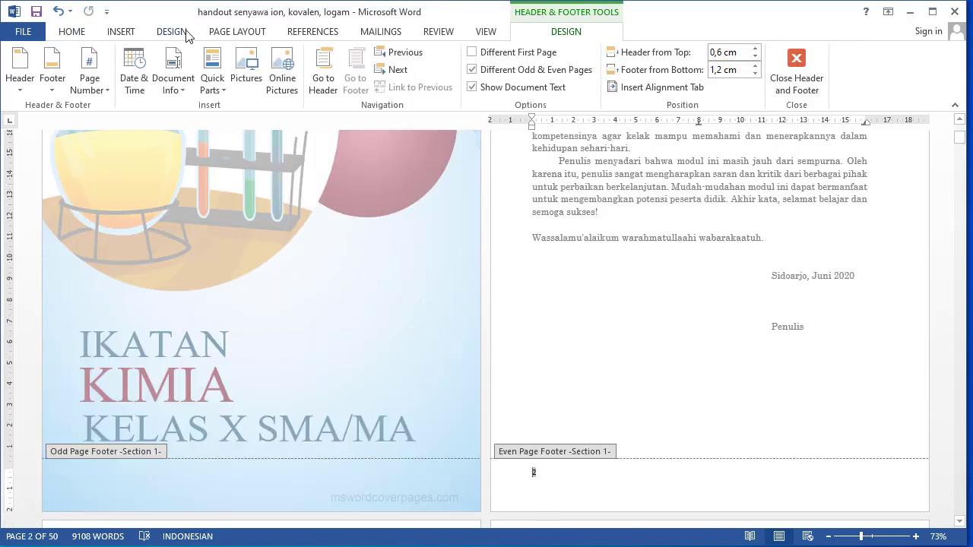
click(97, 98)
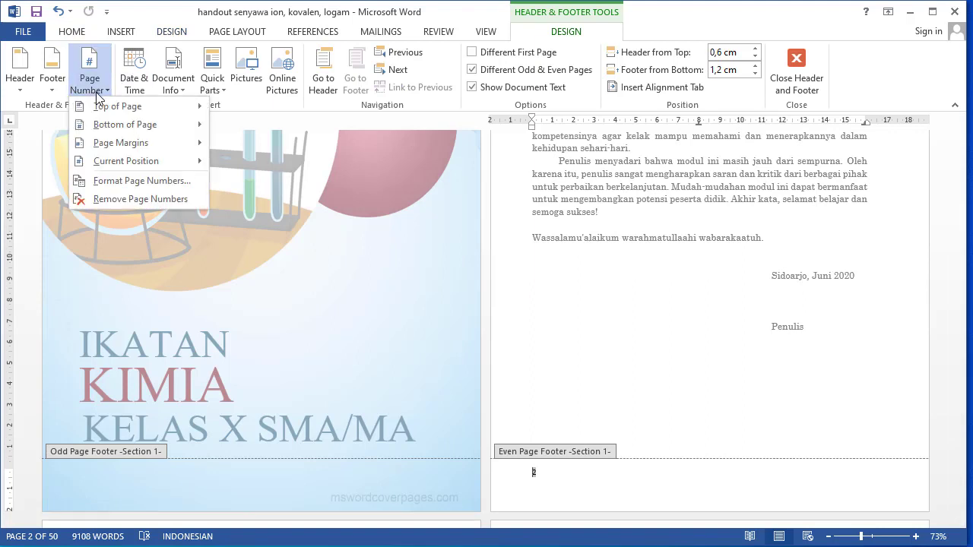
click(111, 183)
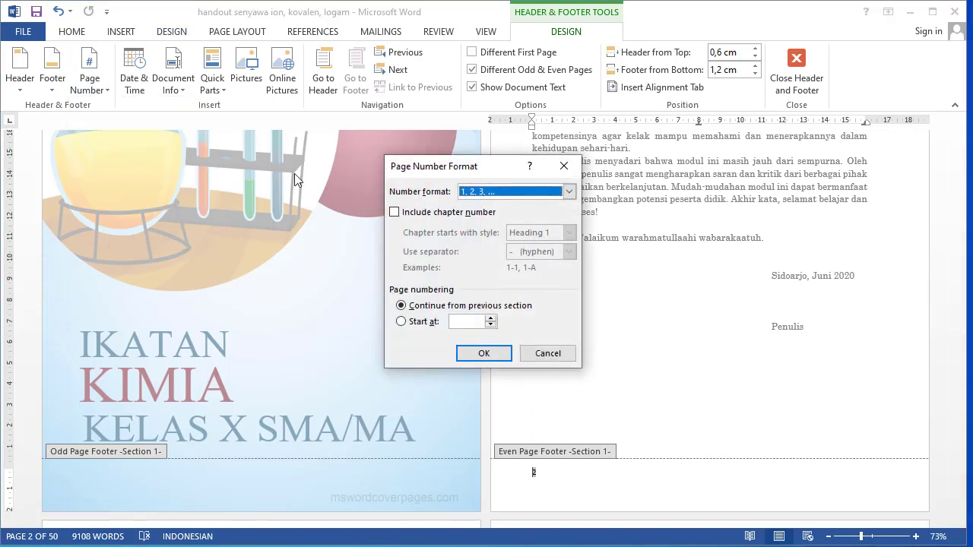
click(575, 195)
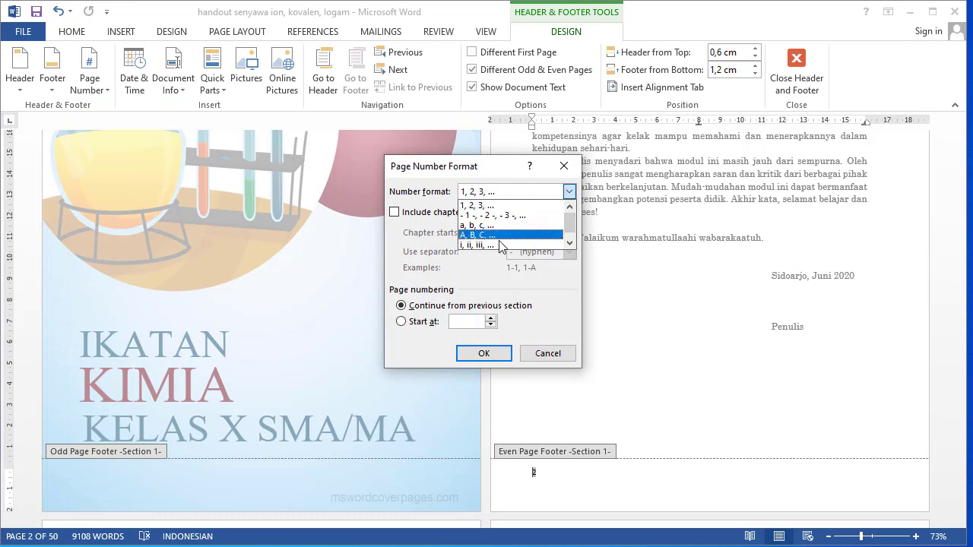
click(490, 244)
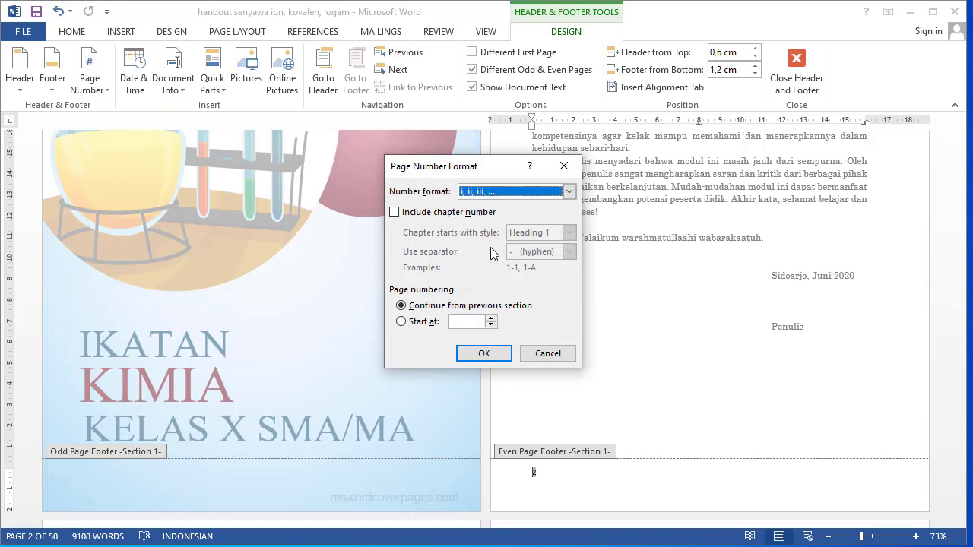
click(483, 355)
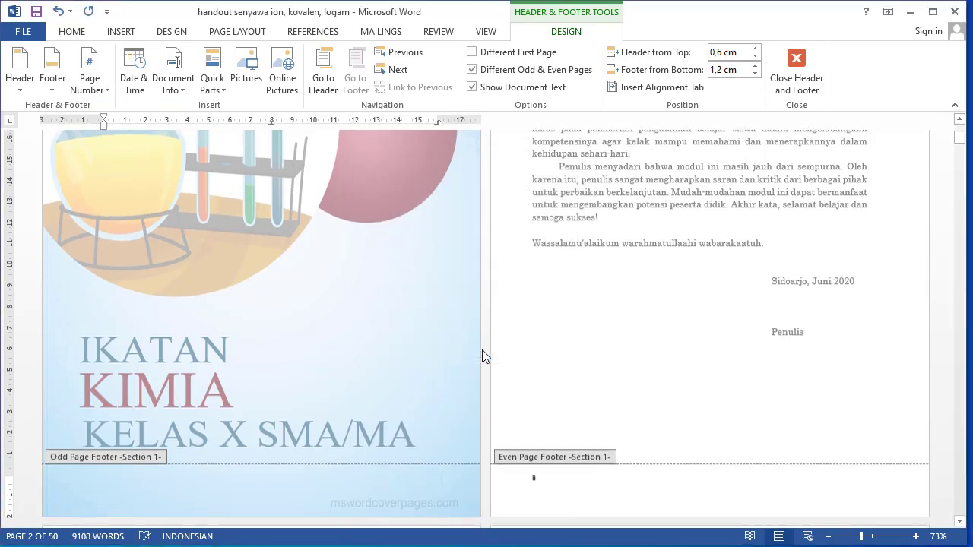
Set Footer from Bottom to 1,2 cm in the section 3 even-page footer.
click(963, 421)
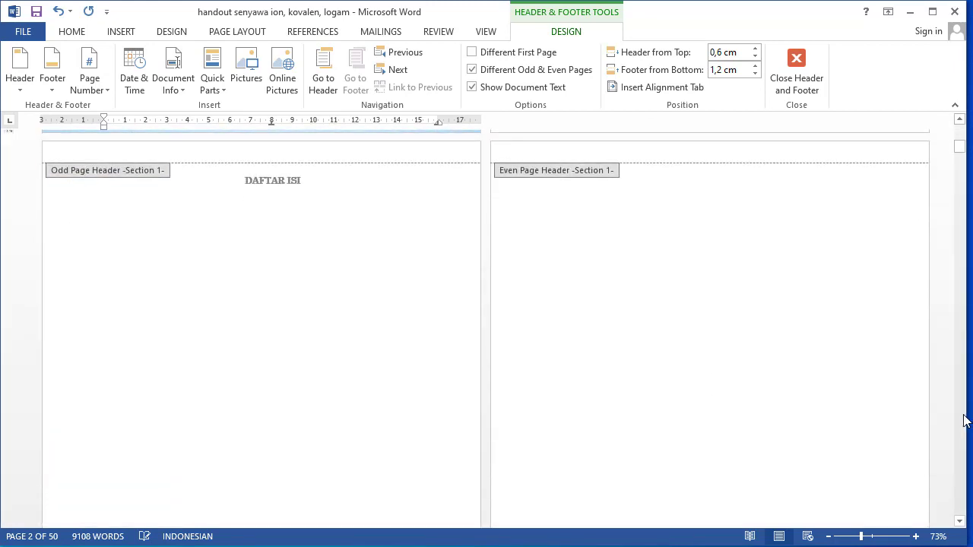
click(963, 420)
click(963, 420)
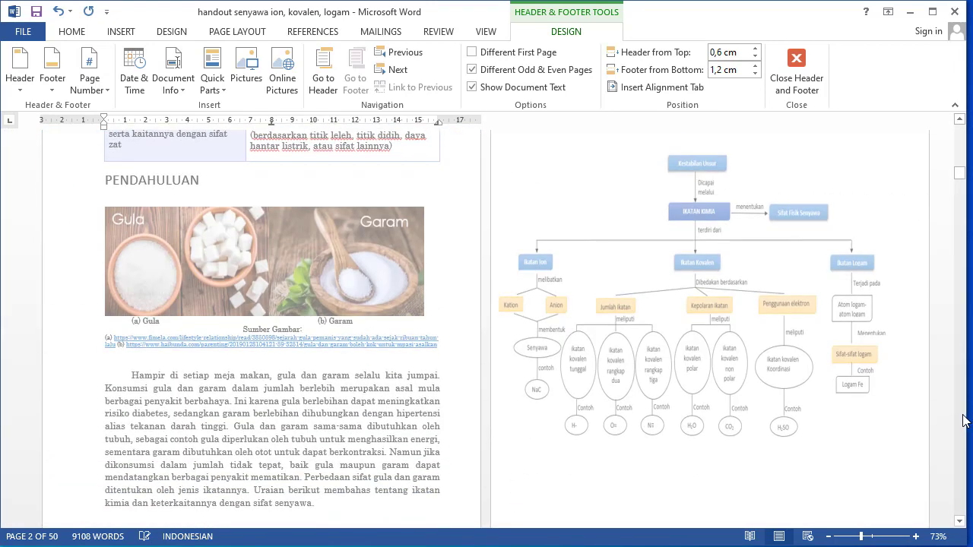
scroll(860, 358, down, 10)
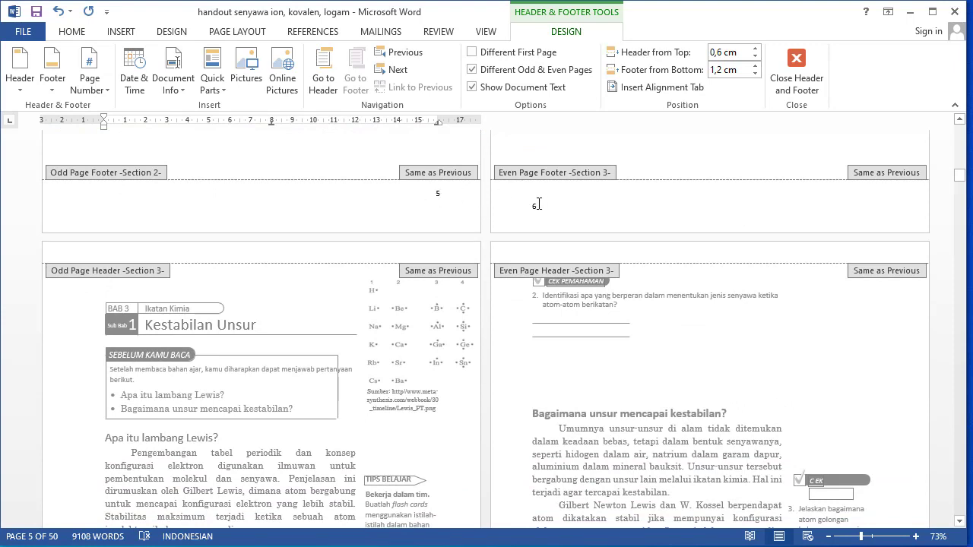
click(445, 197)
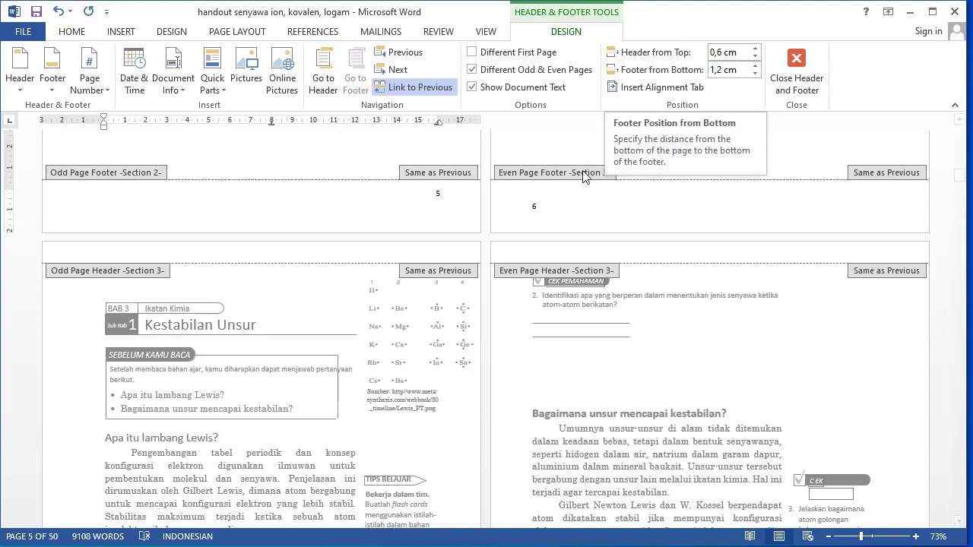
click(550, 205)
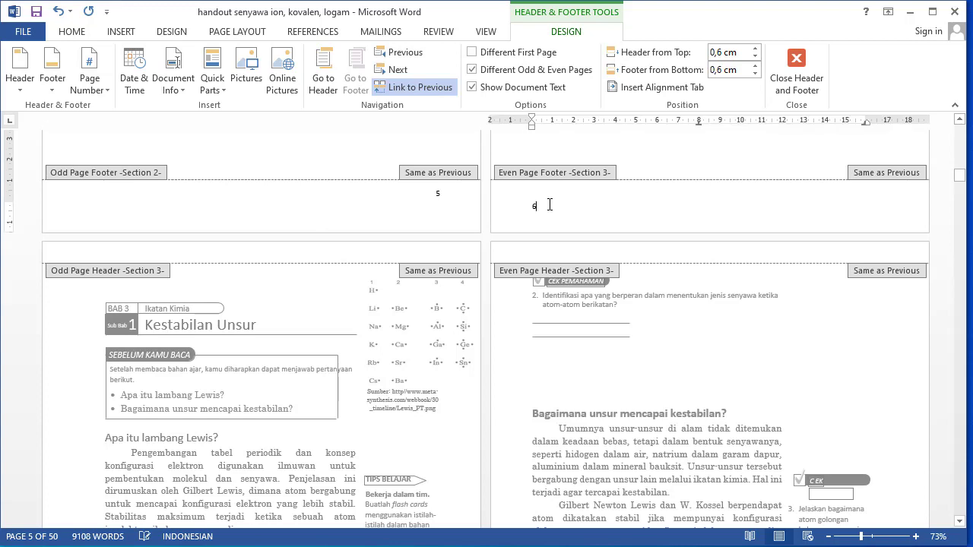
double_click(720, 71)
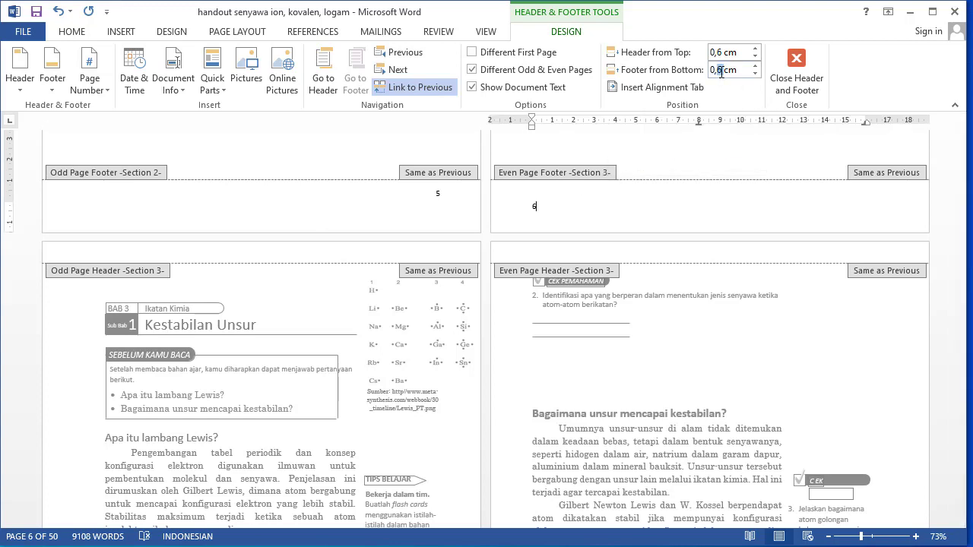
click(755, 65)
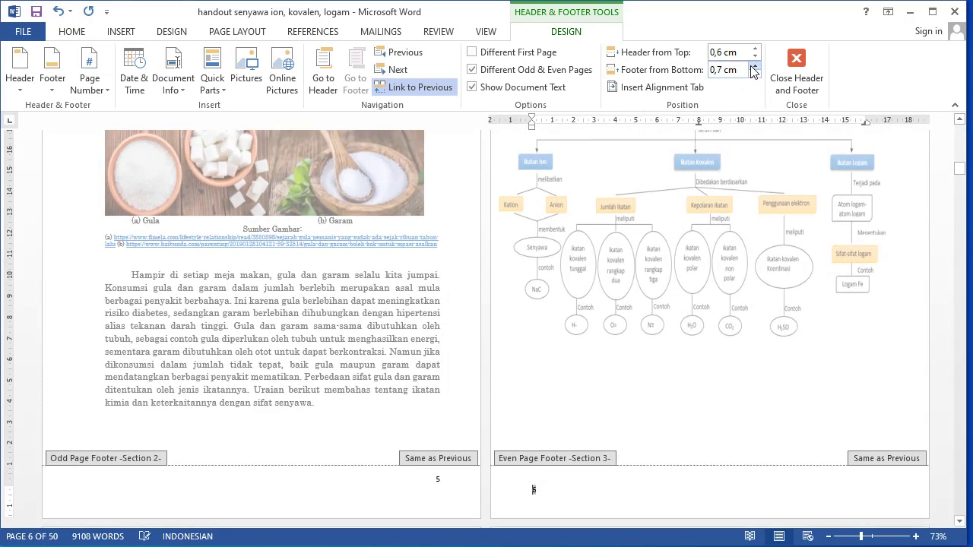
click(717, 70)
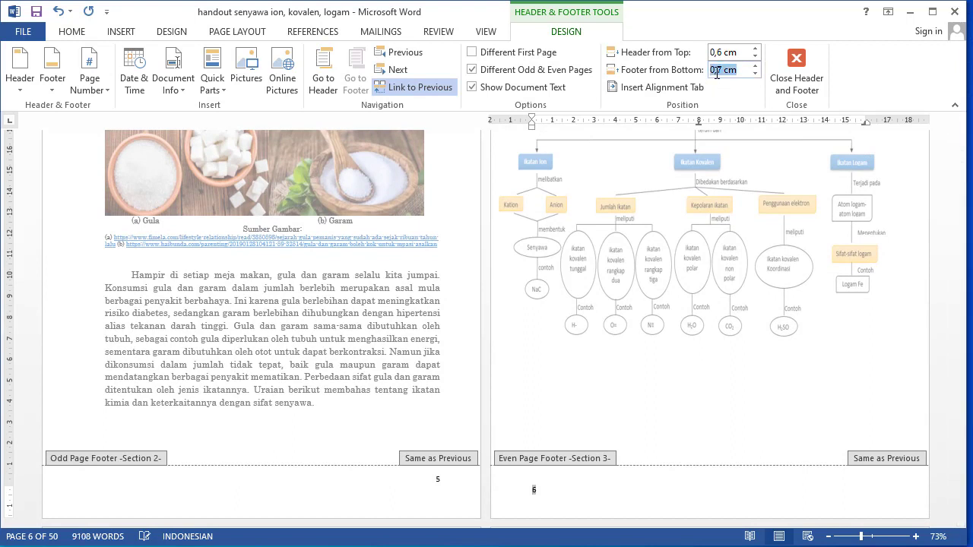
text(1,2)
key(Return)
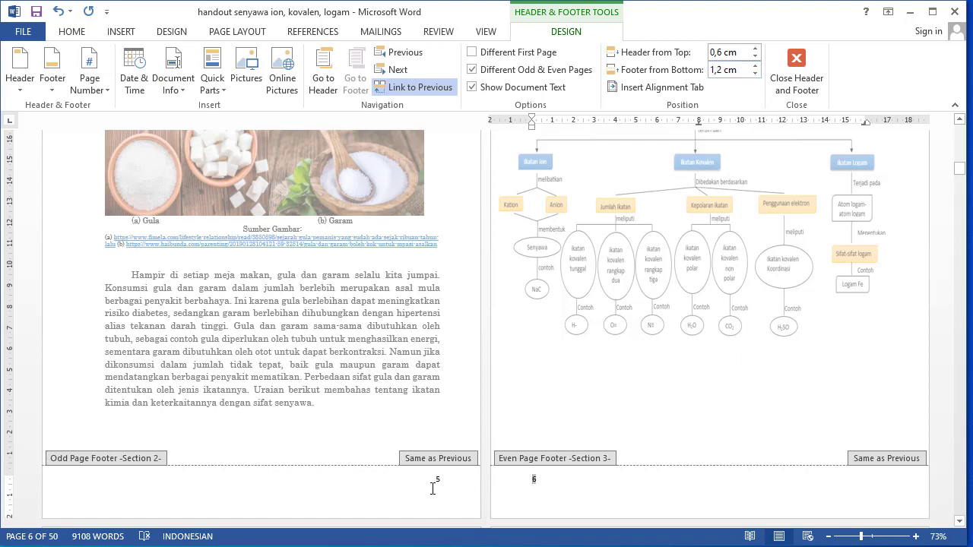
click(963, 500)
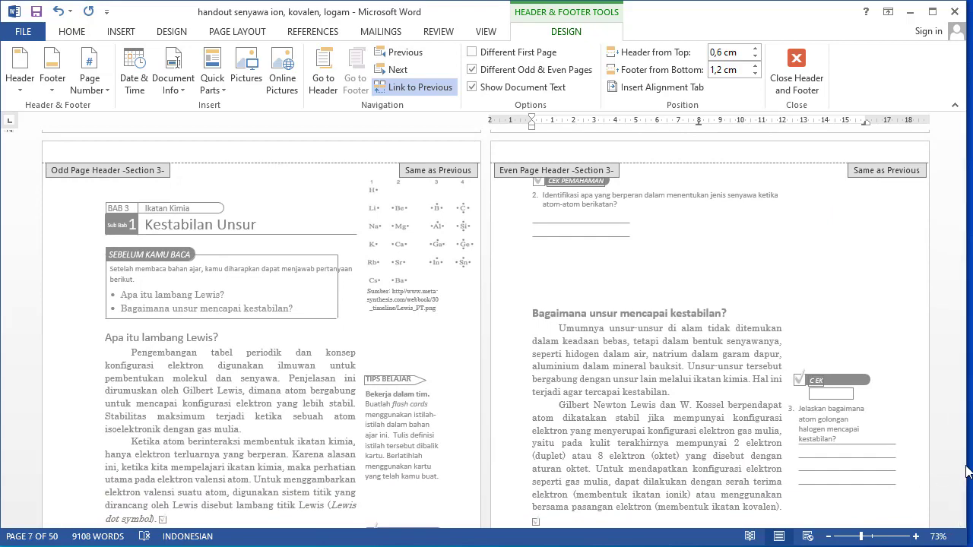
Scroll back to the cover and drag the cover picture into place on the first page.
click(965, 472)
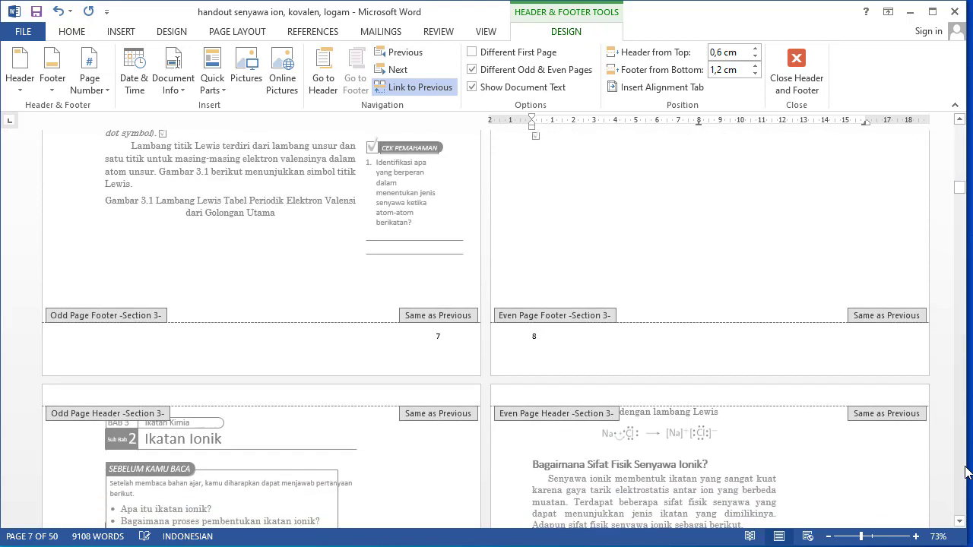
click(961, 153)
click(960, 152)
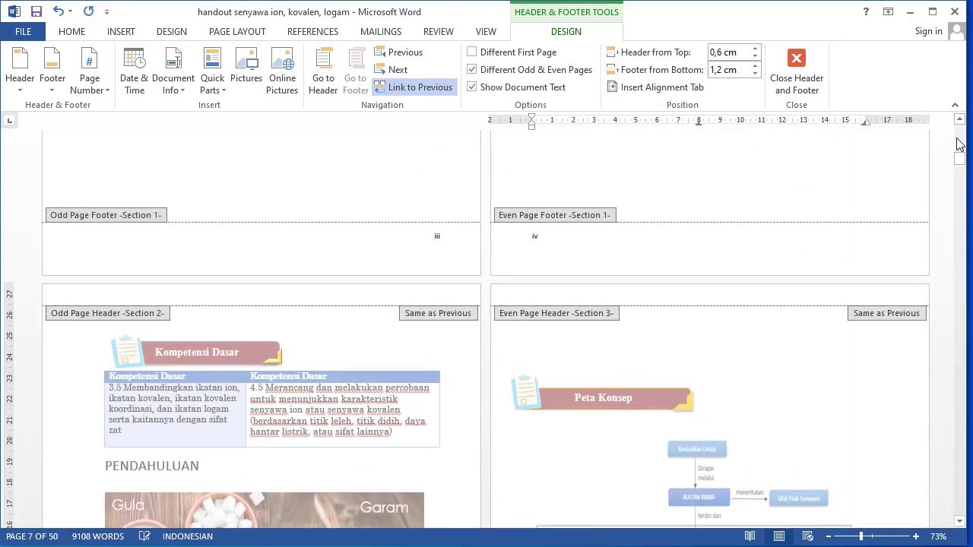
click(959, 140)
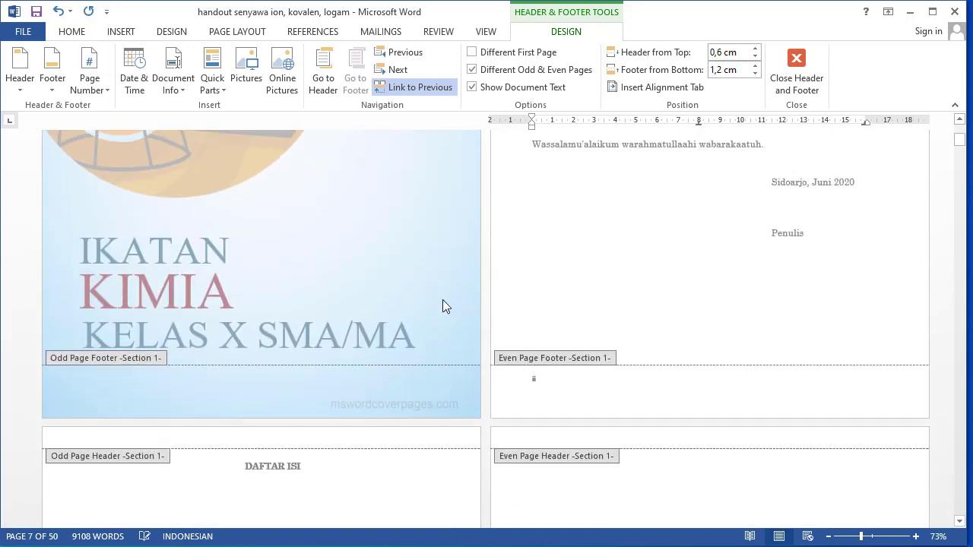
double_click(427, 286)
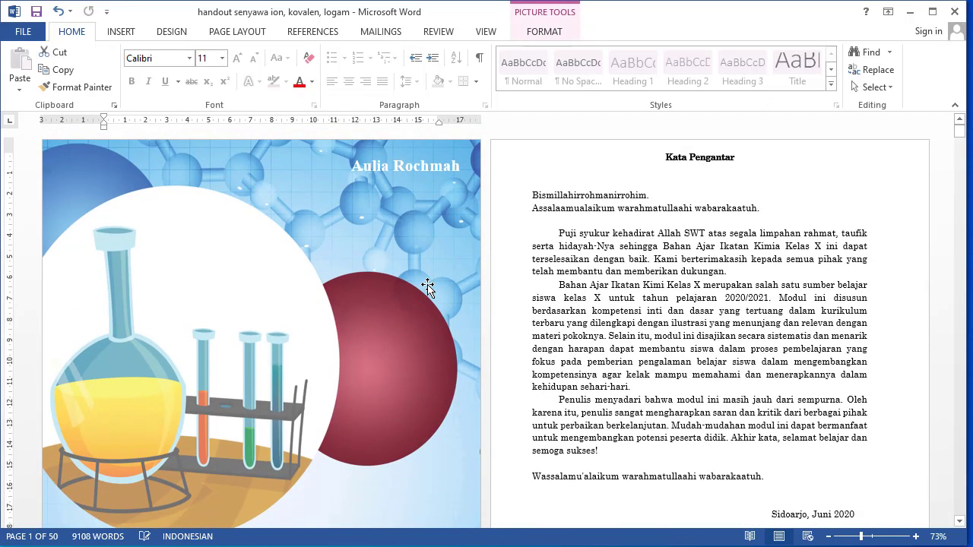
drag(409, 285, 444, 355)
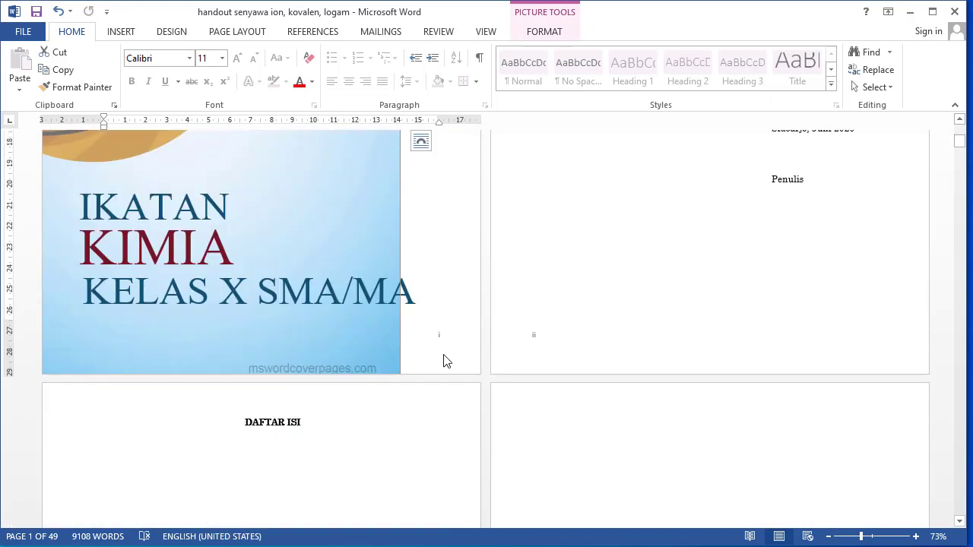
Reopen the cover page footer and select its page number i.
scroll(452, 327, down, 2)
double_click(454, 293)
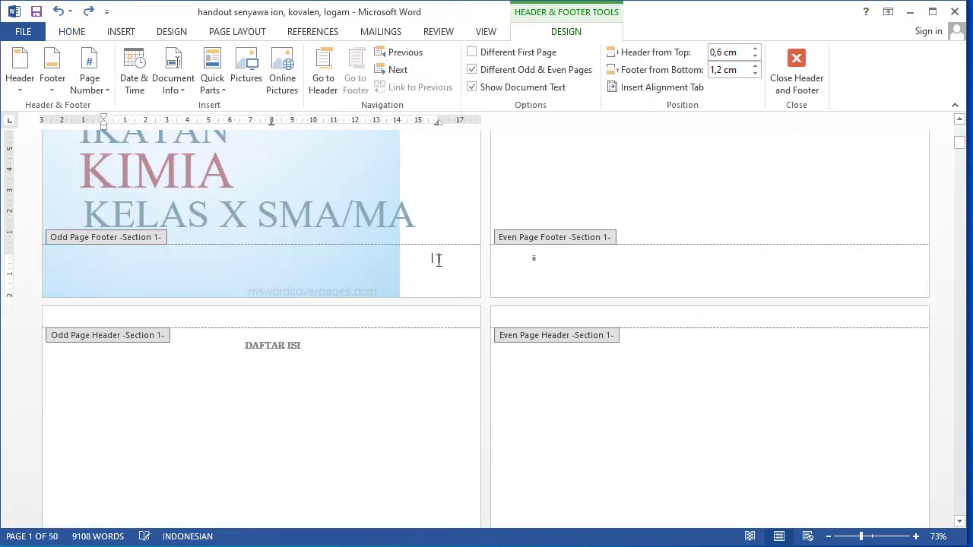
double_click(441, 260)
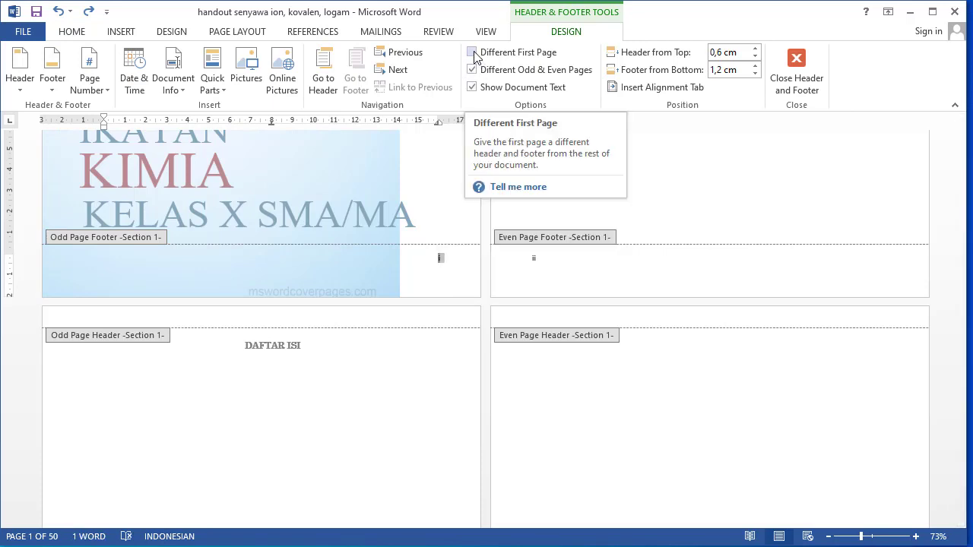
Turn on Different First Page to drop the cover's number, then widen the cover picture to the page edge.
click(472, 52)
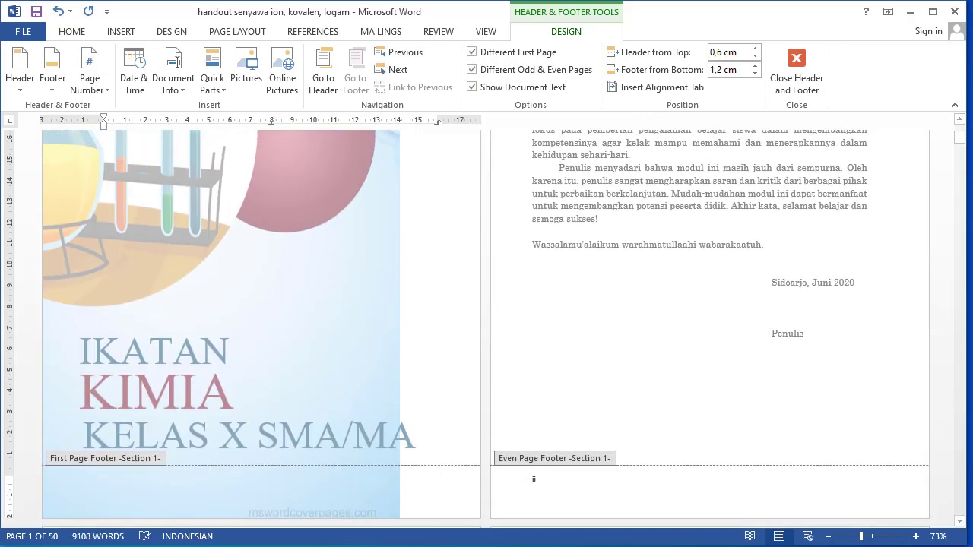
double_click(396, 365)
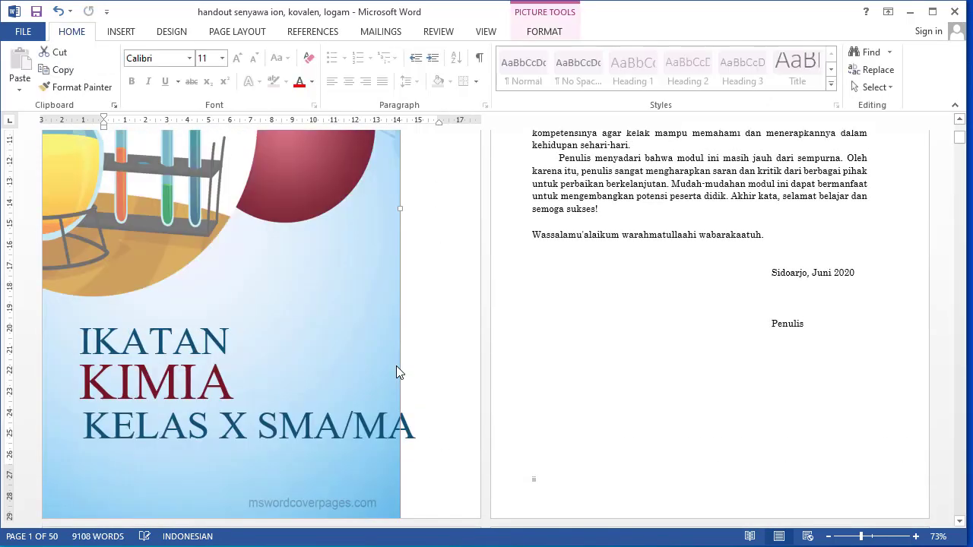
drag(373, 358, 454, 360)
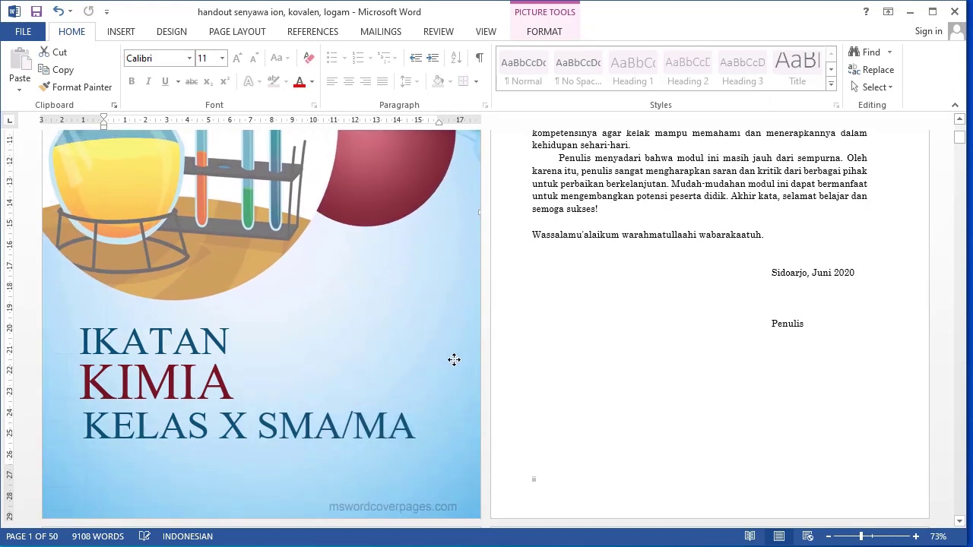